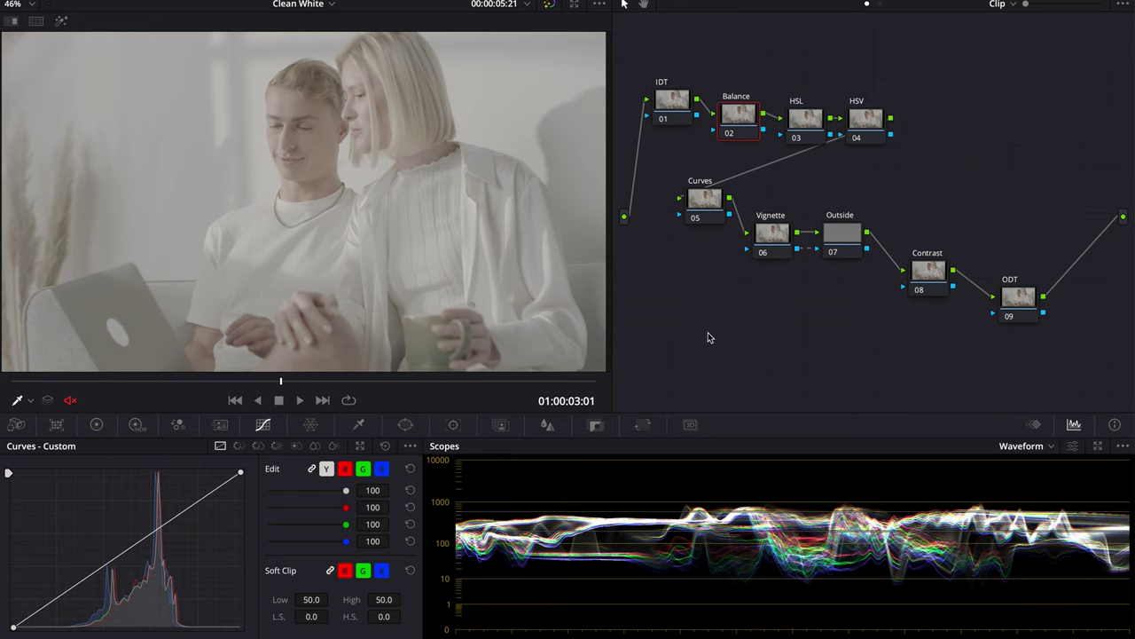
Apply a Color Space Transform effect to IDT node 01.
{"action": "left_click", "coordinate": [684, 120]}
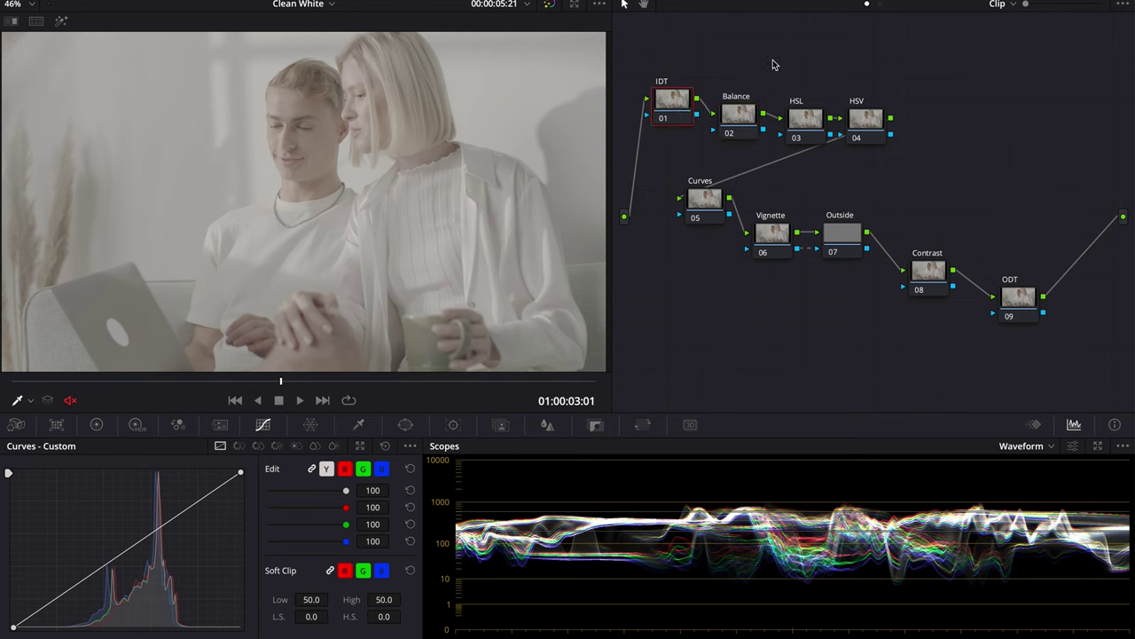
{"action": "left_click", "coordinate": [1031, 4]}
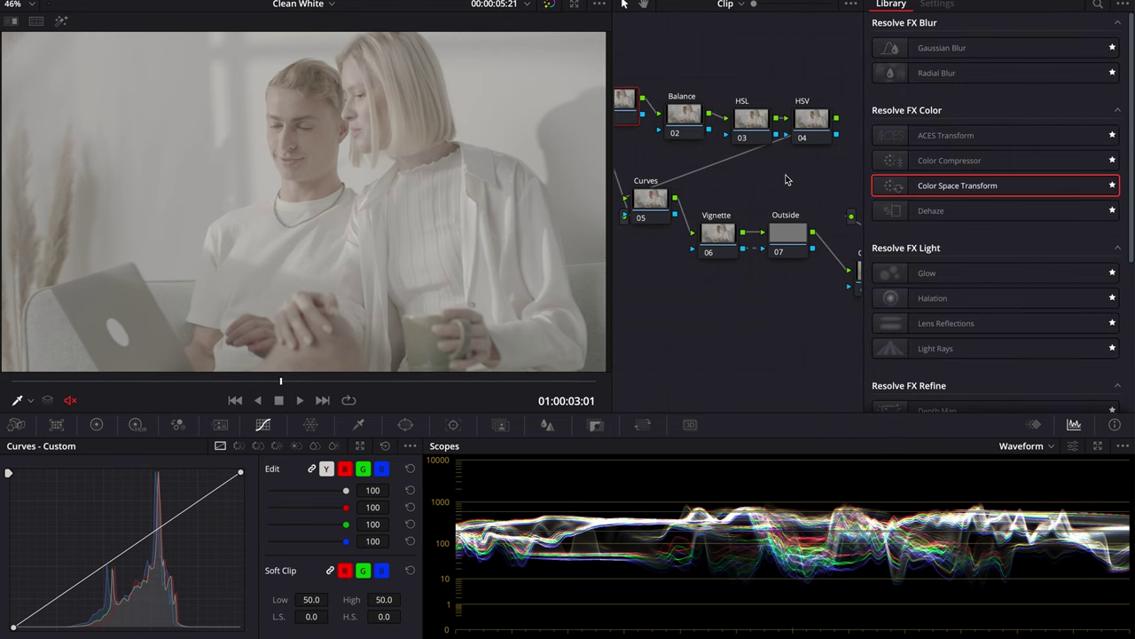
{"action": "scroll", "coordinate": [752, 182], "scroll_direction": "left", "scroll_amount": 3}
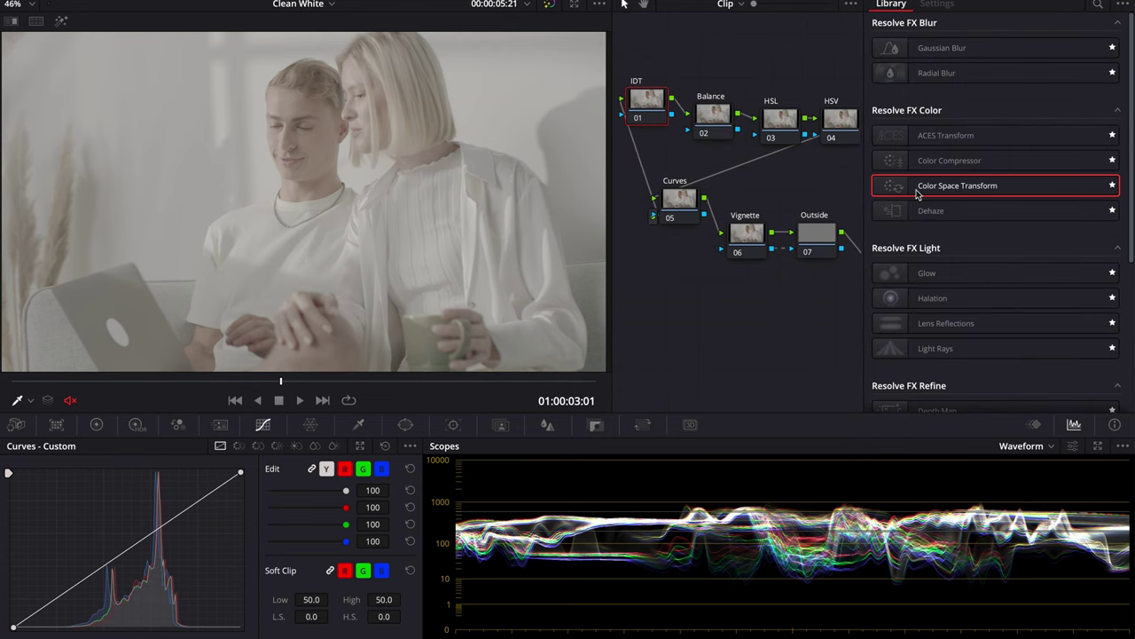
{"action": "left_click_drag", "start_coordinate": [918, 194], "coordinate": [652, 107]}
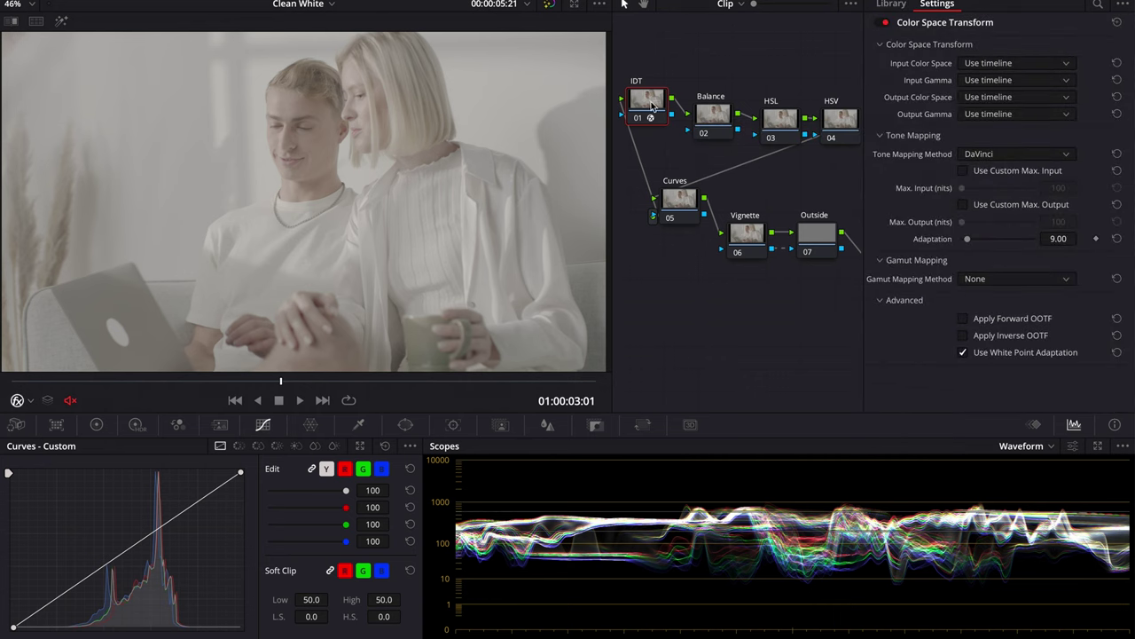
Set the transform's input to ARRI Wide Gamut 3 with ARRI LogC3 gamma.
{"action": "left_click", "coordinate": [988, 63]}
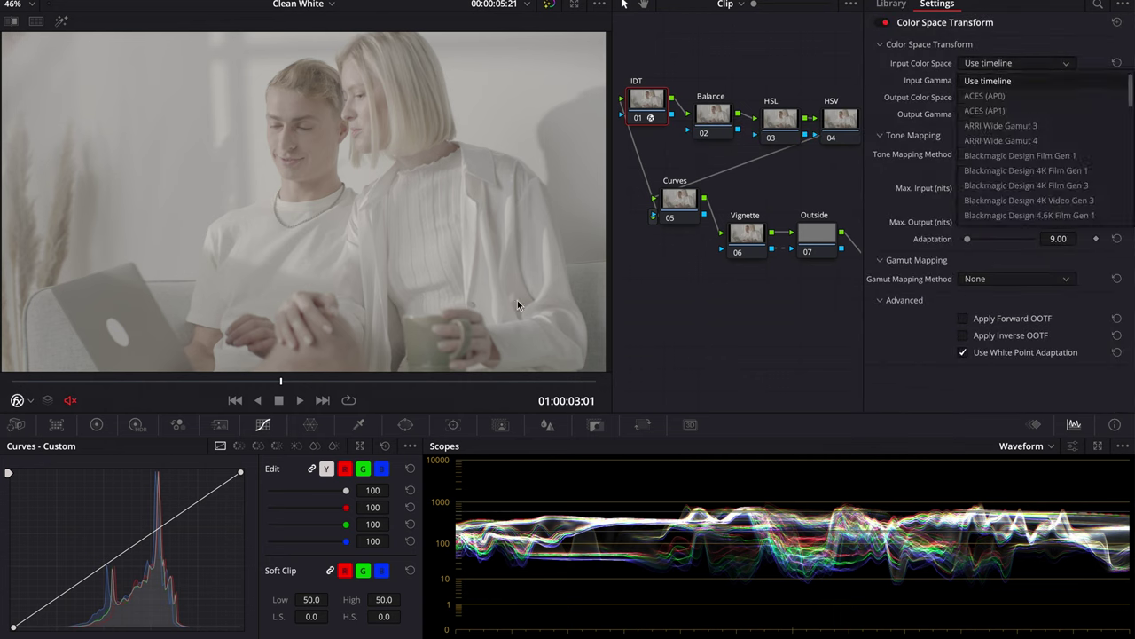
{"action": "scroll", "coordinate": [1002, 114], "scroll_direction": "down", "scroll_amount": 5}
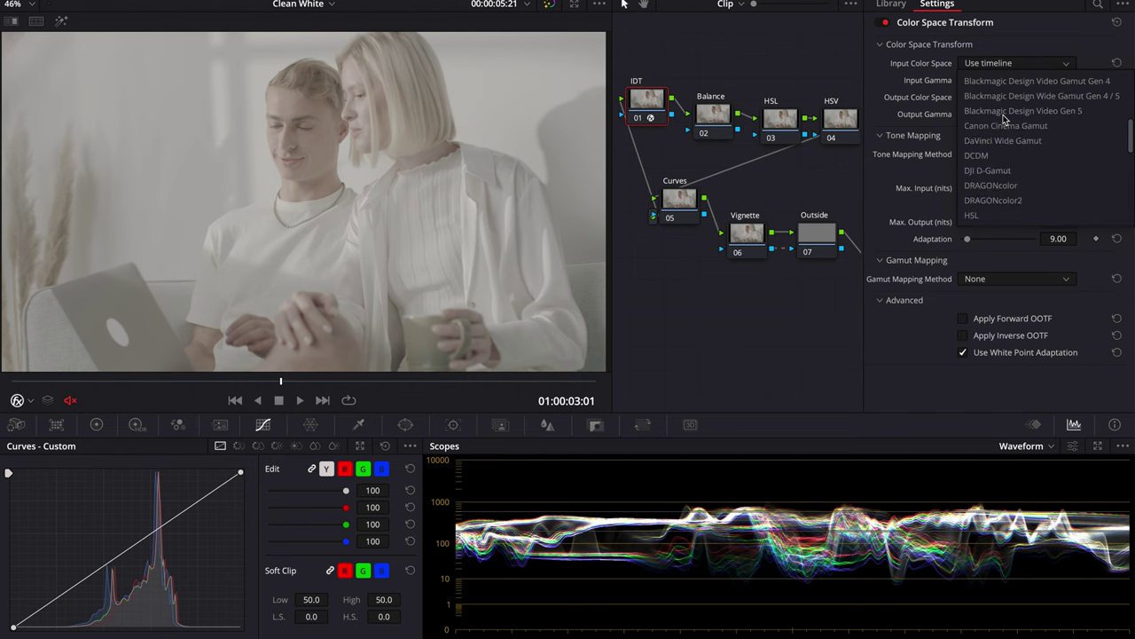
{"action": "scroll", "coordinate": [1004, 118], "scroll_direction": "up", "scroll_amount": 4}
{"action": "left_click", "coordinate": [1005, 114]}
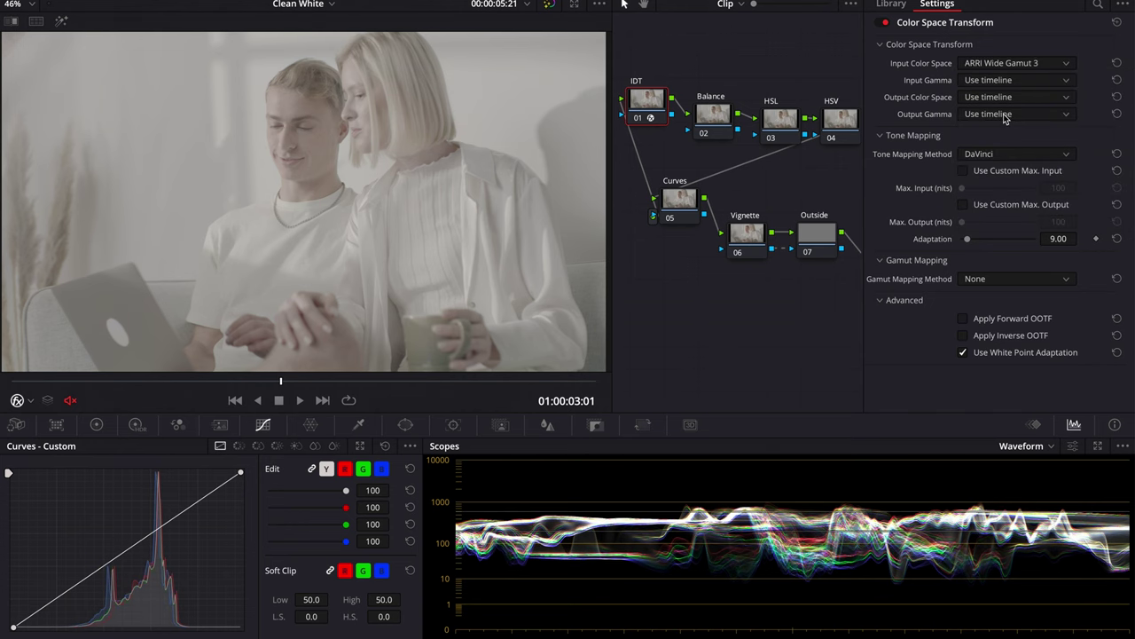
{"action": "left_click", "coordinate": [1012, 81]}
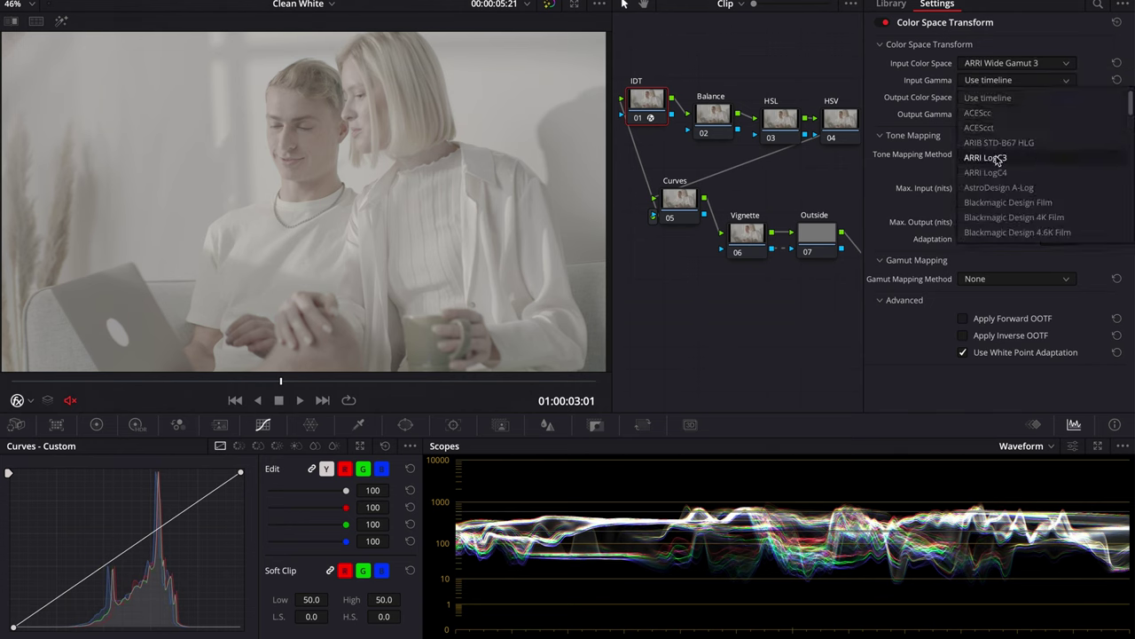
{"action": "left_click", "coordinate": [997, 158]}
Set the transform's output to DaVinci Wide Gamut with DaVinci Intermediate gamma.
{"action": "left_click", "coordinate": [1003, 97]}
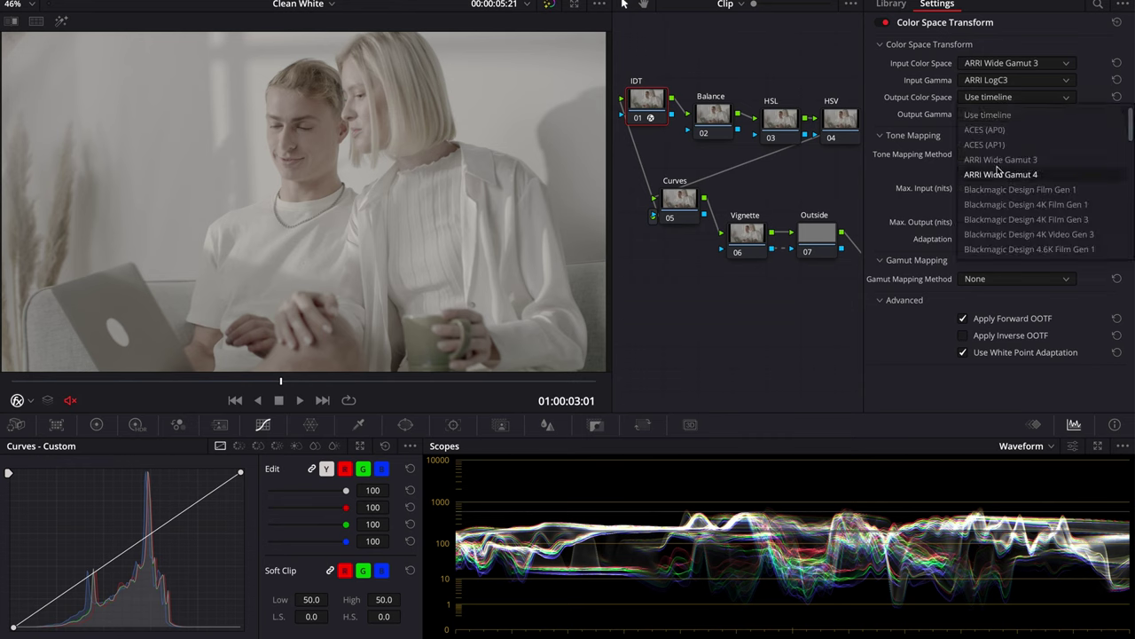
{"action": "scroll", "coordinate": [1001, 173], "scroll_direction": "down", "scroll_amount": 5}
{"action": "scroll", "coordinate": [998, 173], "scroll_direction": "up", "scroll_amount": 3}
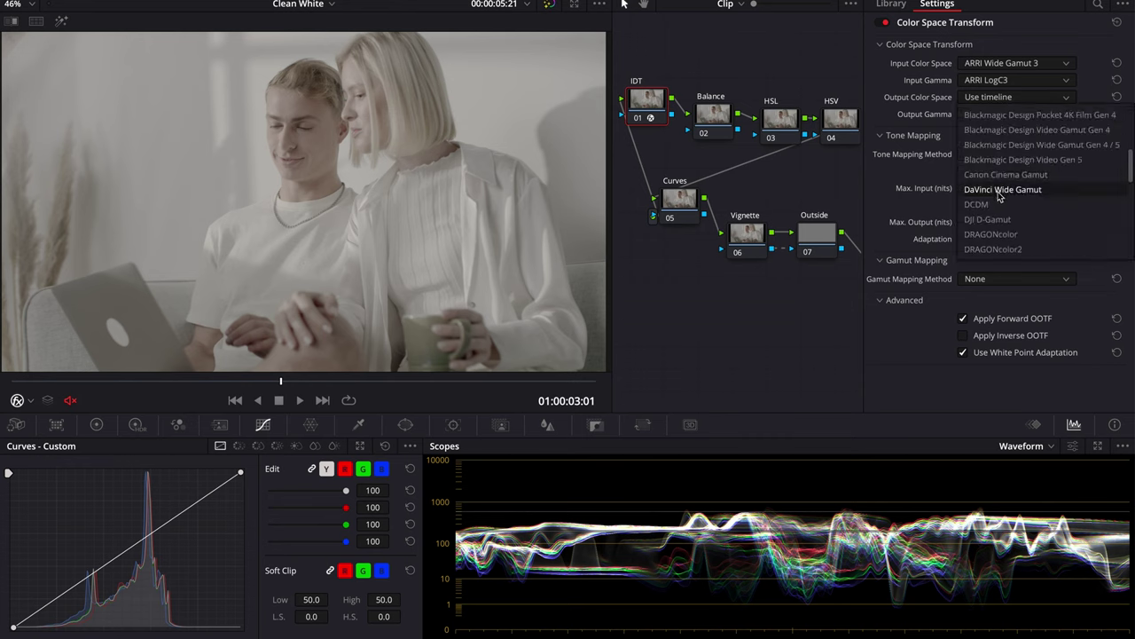
{"action": "left_click", "coordinate": [999, 191]}
{"action": "left_click", "coordinate": [998, 116]}
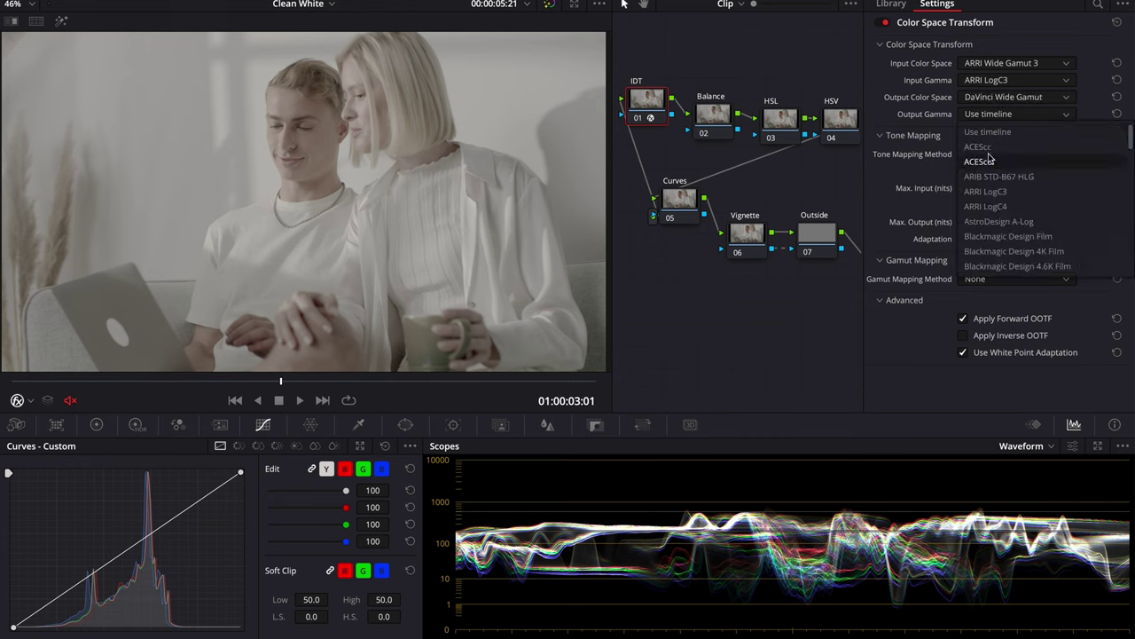
{"action": "scroll", "coordinate": [990, 158], "scroll_direction": "down", "scroll_amount": 3}
{"action": "scroll", "coordinate": [989, 160], "scroll_direction": "down", "scroll_amount": 5}
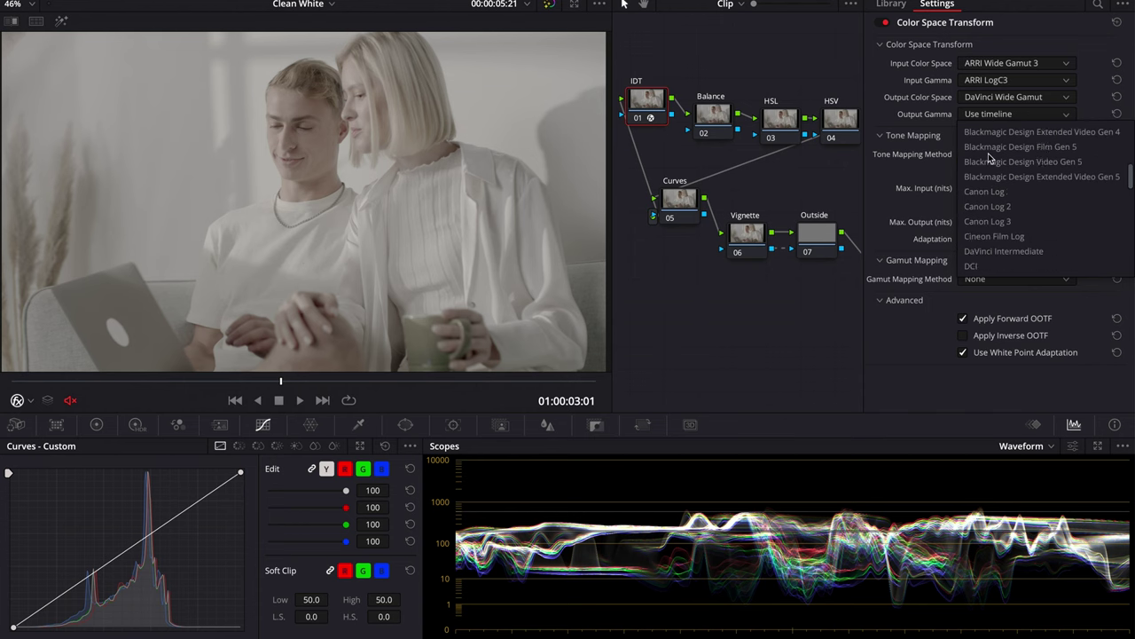
{"action": "left_click", "coordinate": [982, 236]}
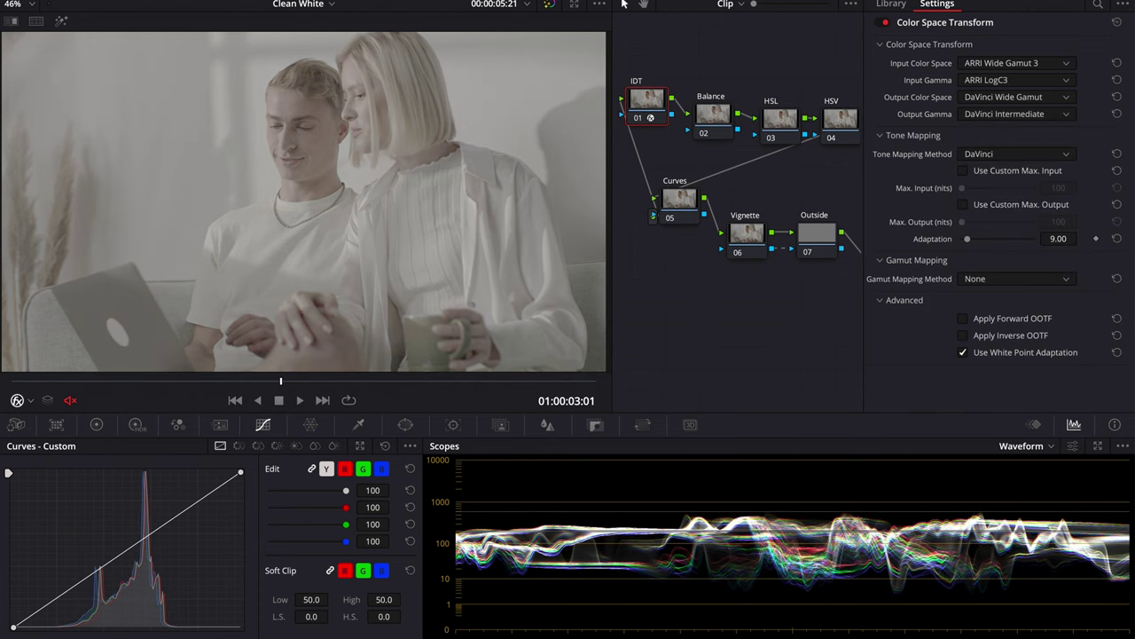
{"action": "left_click", "coordinate": [937, 4]}
{"action": "left_click", "coordinate": [1023, 305]}
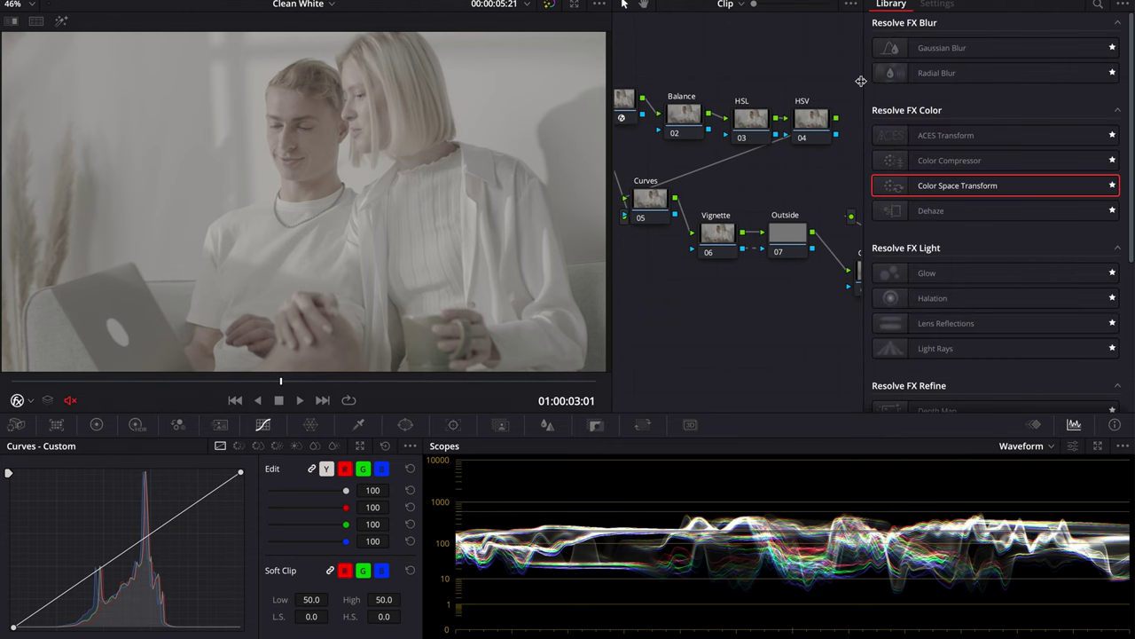
Apply a Color Space Transform to ODT node 09 with DaVinci Wide Gamut / DaVinci Intermediate input.
{"action": "left_click_drag", "start_coordinate": [920, 177], "coordinate": [829, 301]}
{"action": "left_click", "coordinate": [994, 63]}
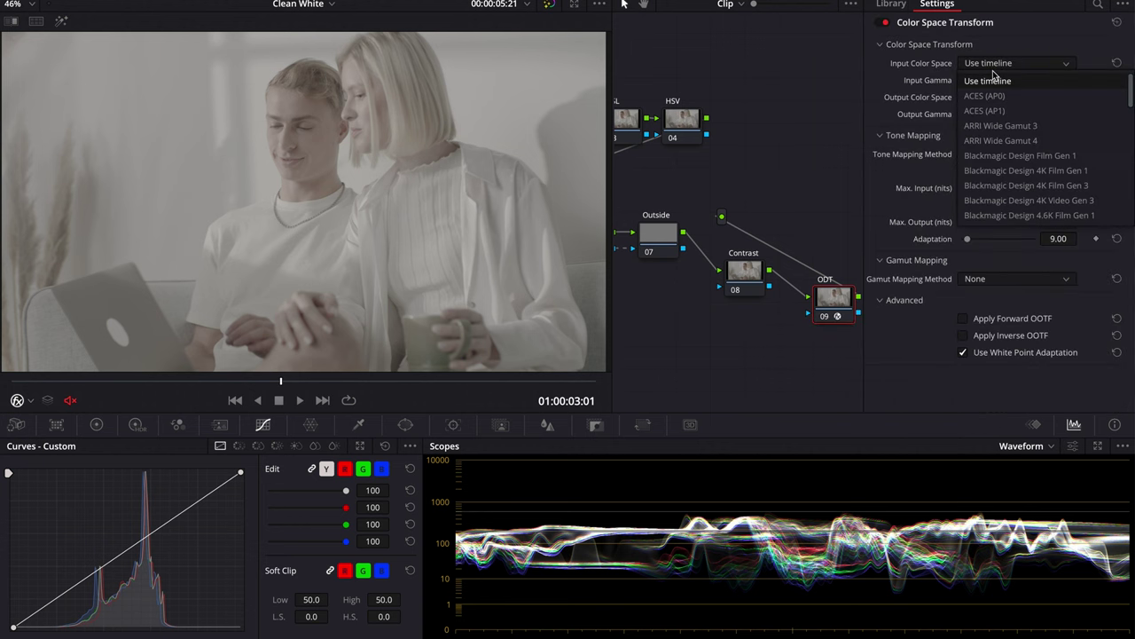
{"action": "scroll", "coordinate": [994, 140], "scroll_direction": "down", "scroll_amount": 3}
{"action": "left_click", "coordinate": [992, 140]}
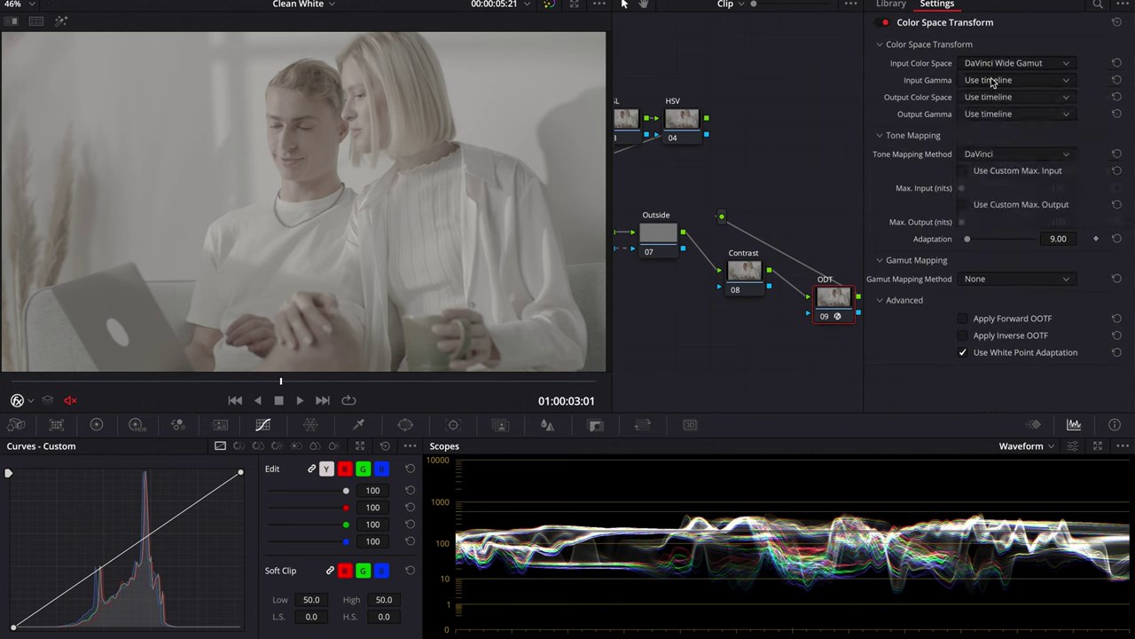
{"action": "left_click", "coordinate": [990, 80]}
{"action": "scroll", "coordinate": [991, 132], "scroll_direction": "down", "scroll_amount": 3}
{"action": "scroll", "coordinate": [990, 133], "scroll_direction": "down", "scroll_amount": 1}
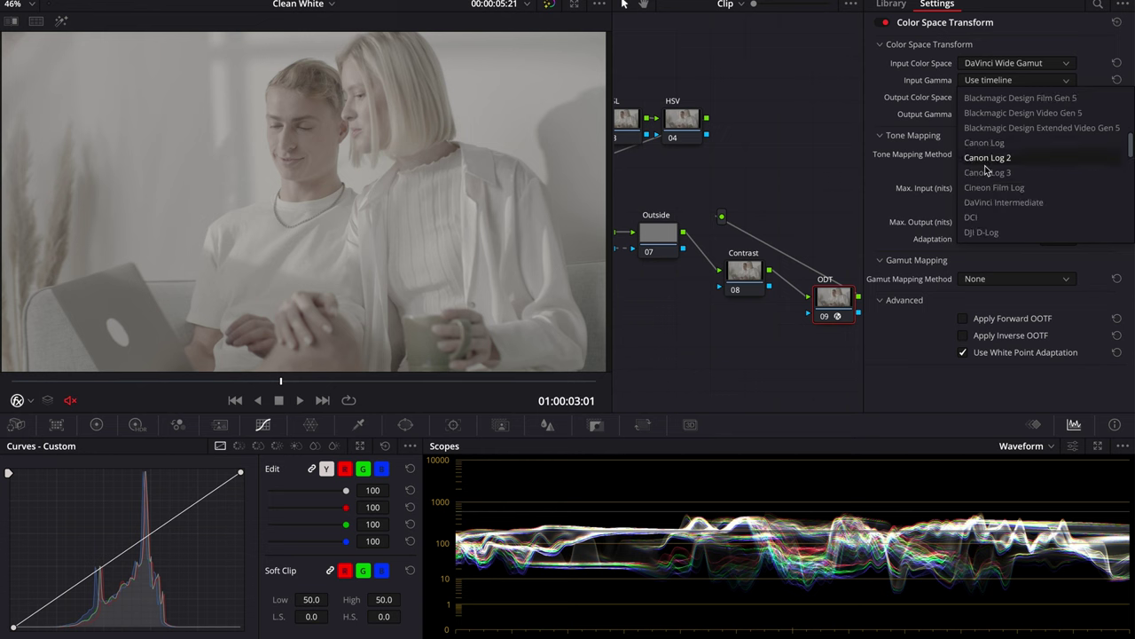
{"action": "left_click", "coordinate": [994, 205]}
Set the ODT transform's output to Rec.709 with Gamma 2.4.
{"action": "left_click", "coordinate": [1004, 98]}
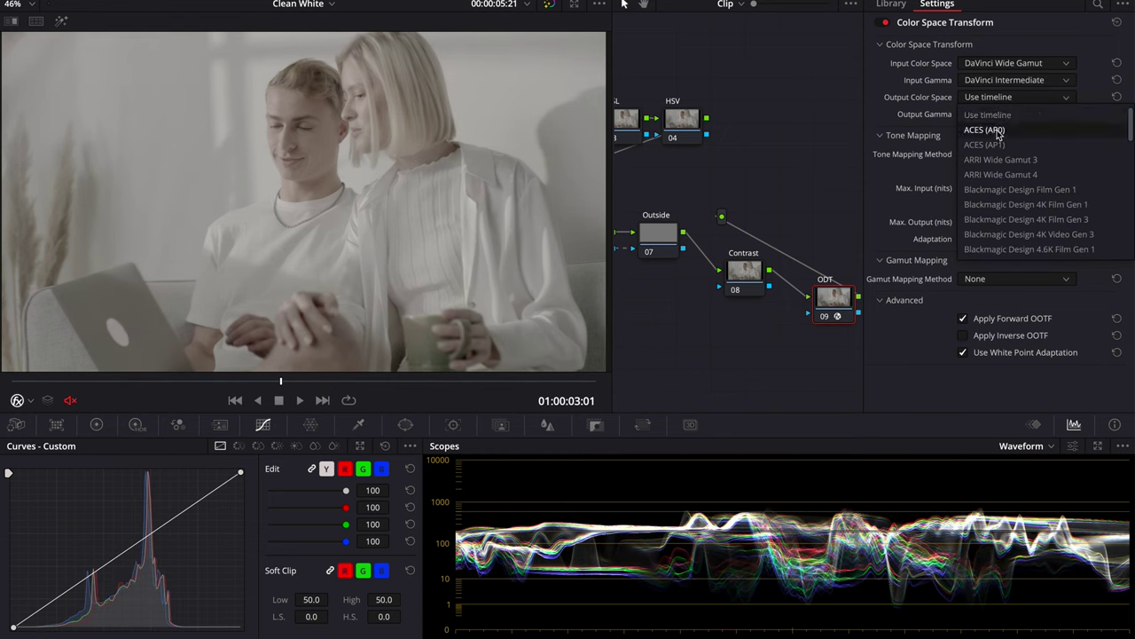
{"action": "scroll", "coordinate": [997, 142], "scroll_direction": "down", "scroll_amount": 5}
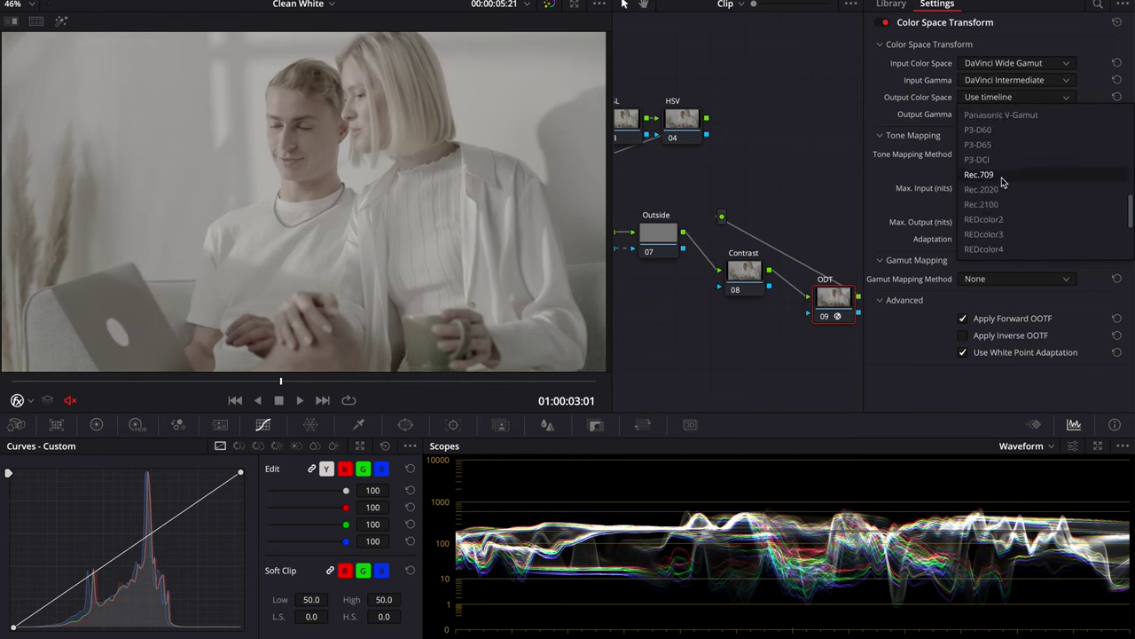
{"action": "left_click", "coordinate": [980, 175]}
{"action": "left_click", "coordinate": [984, 115]}
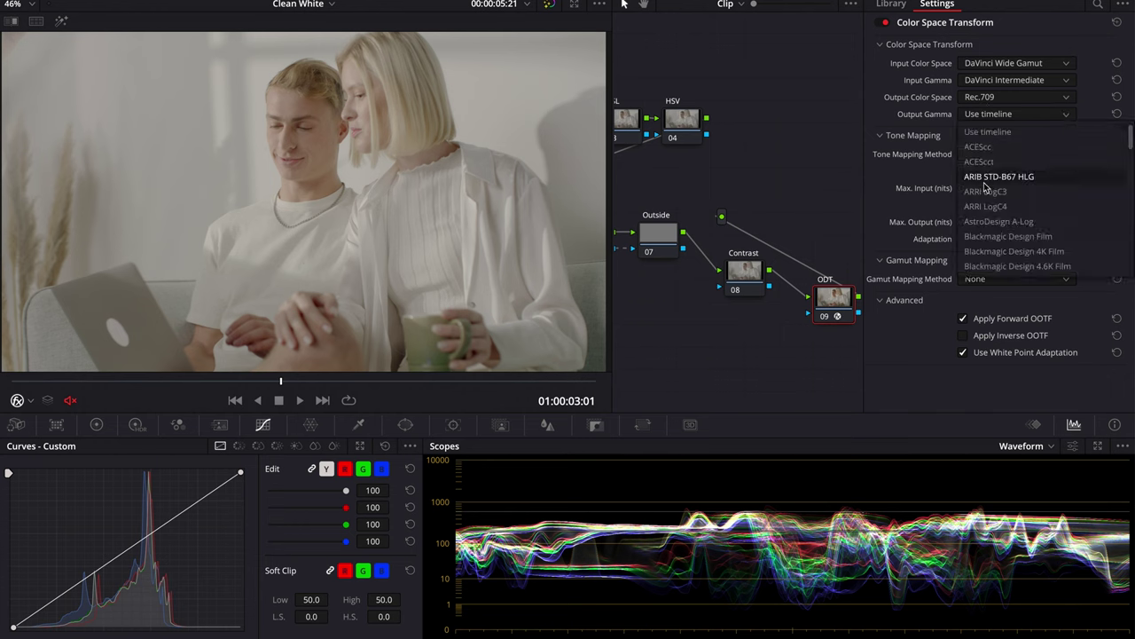
{"action": "scroll", "coordinate": [984, 186], "scroll_direction": "down", "scroll_amount": 5}
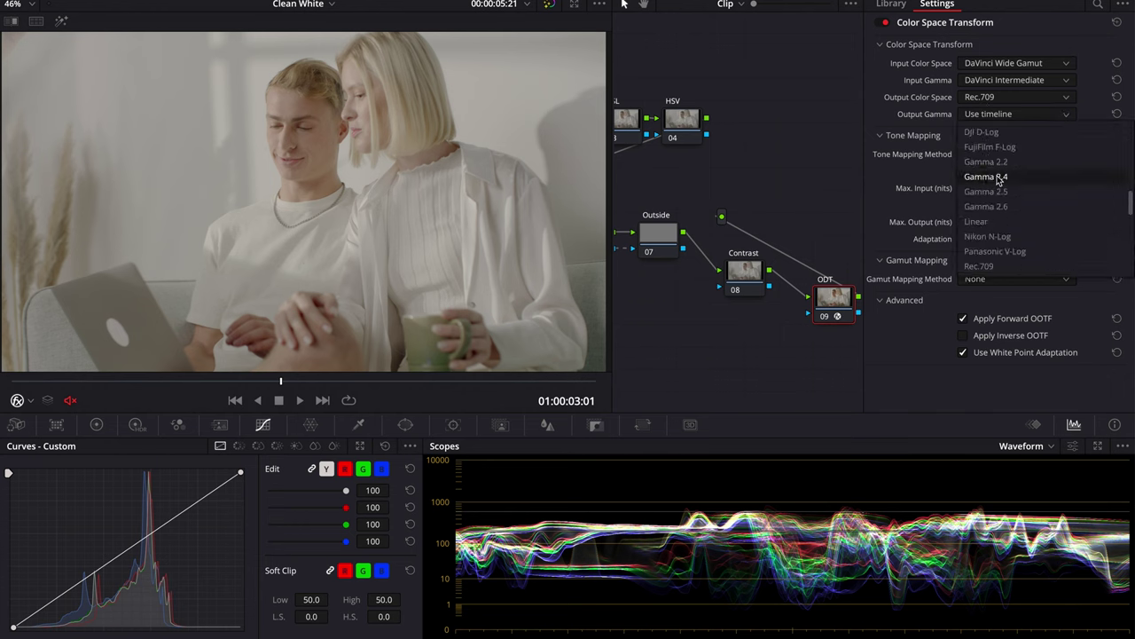
{"action": "left_click", "coordinate": [999, 180]}
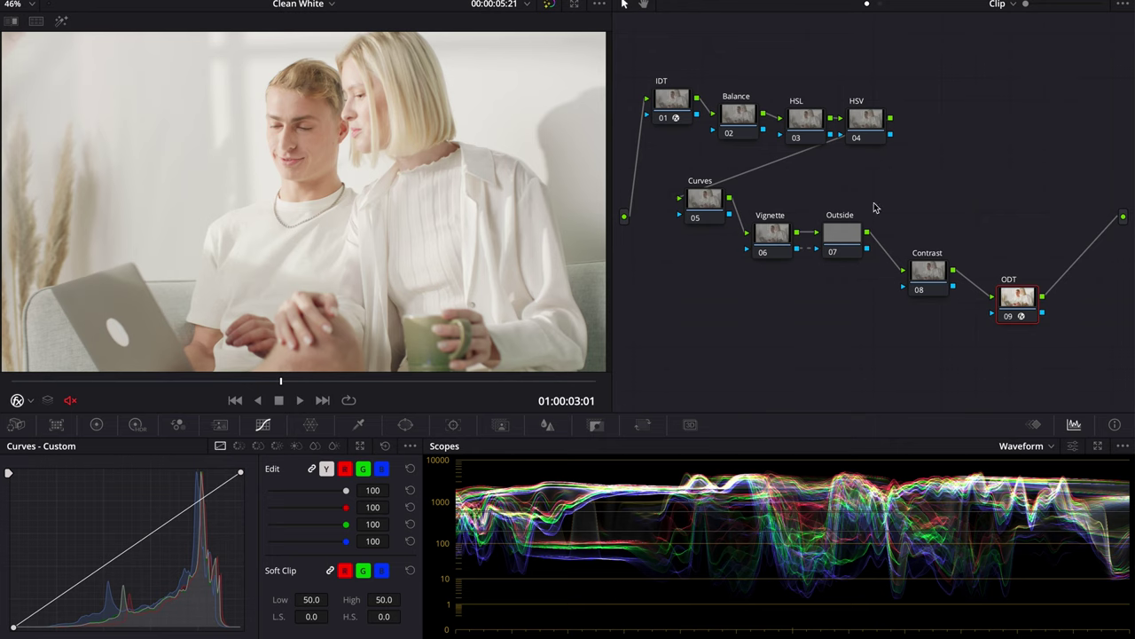
Shape a gentle S-curve on Contrast node 08 in enlarged Curves, then bypass the node.
{"action": "left_click", "coordinate": [930, 278]}
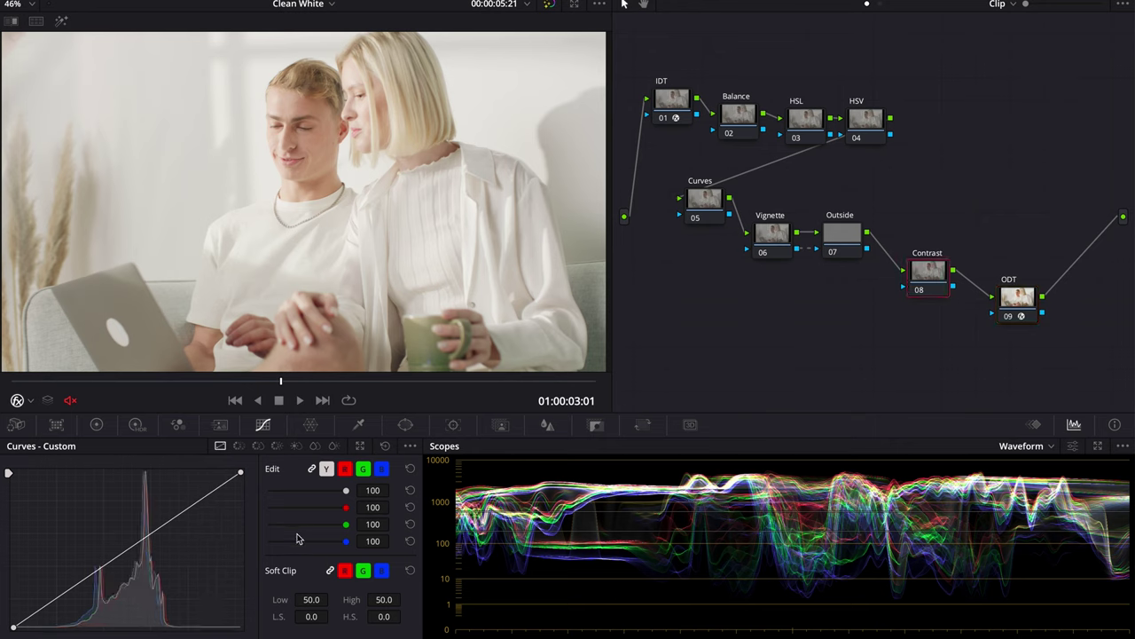
{"action": "left_click", "coordinate": [361, 447]}
{"action": "left_click_drag", "start_coordinate": [824, 66], "coordinate": [887, 5]}
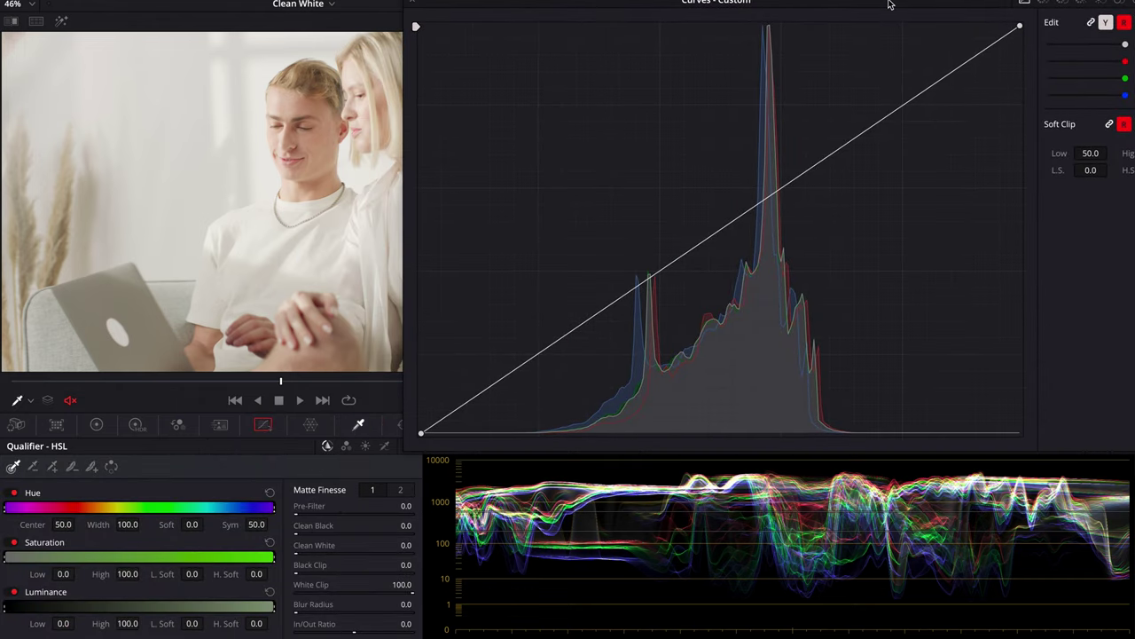
{"action": "left_click_drag", "start_coordinate": [1021, 32], "coordinate": [1023, 125]}
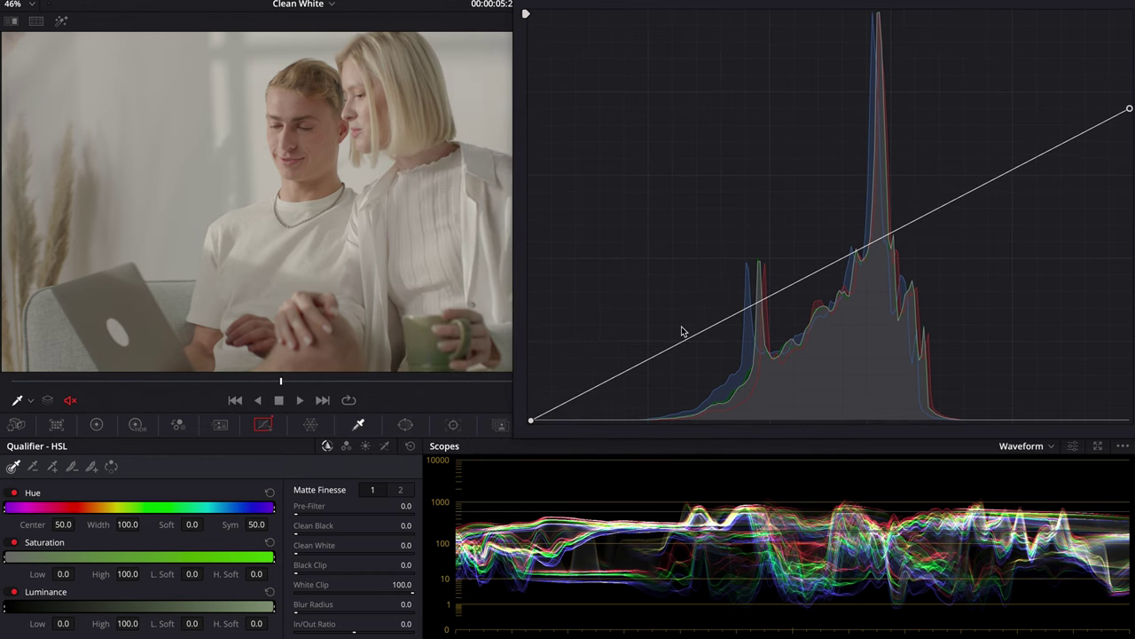
{"action": "left_click_drag", "start_coordinate": [653, 356], "coordinate": [661, 393]}
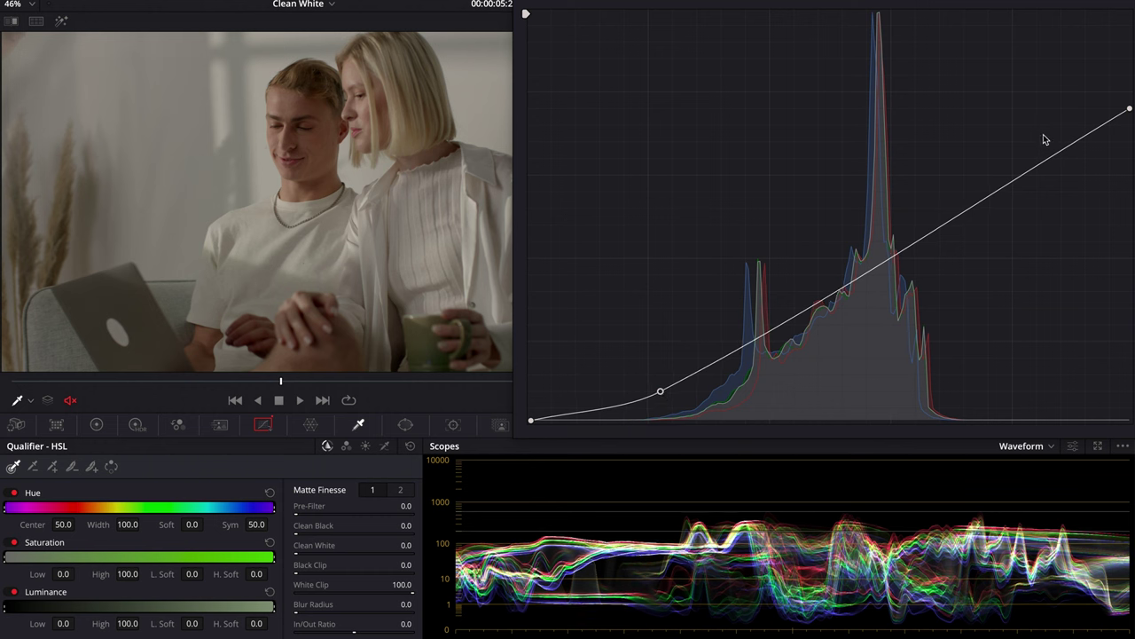
{"action": "left_click_drag", "start_coordinate": [1048, 152], "coordinate": [1008, 142]}
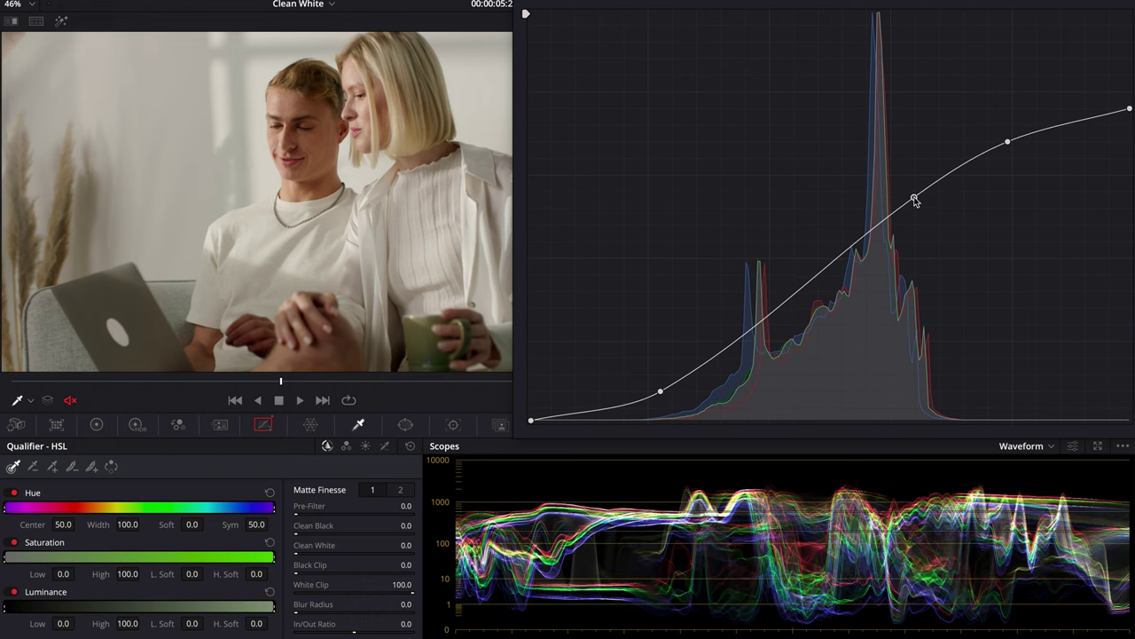
{"action": "left_click", "coordinate": [787, 309]}
{"action": "left_click_drag", "start_coordinate": [786, 309], "coordinate": [784, 316]}
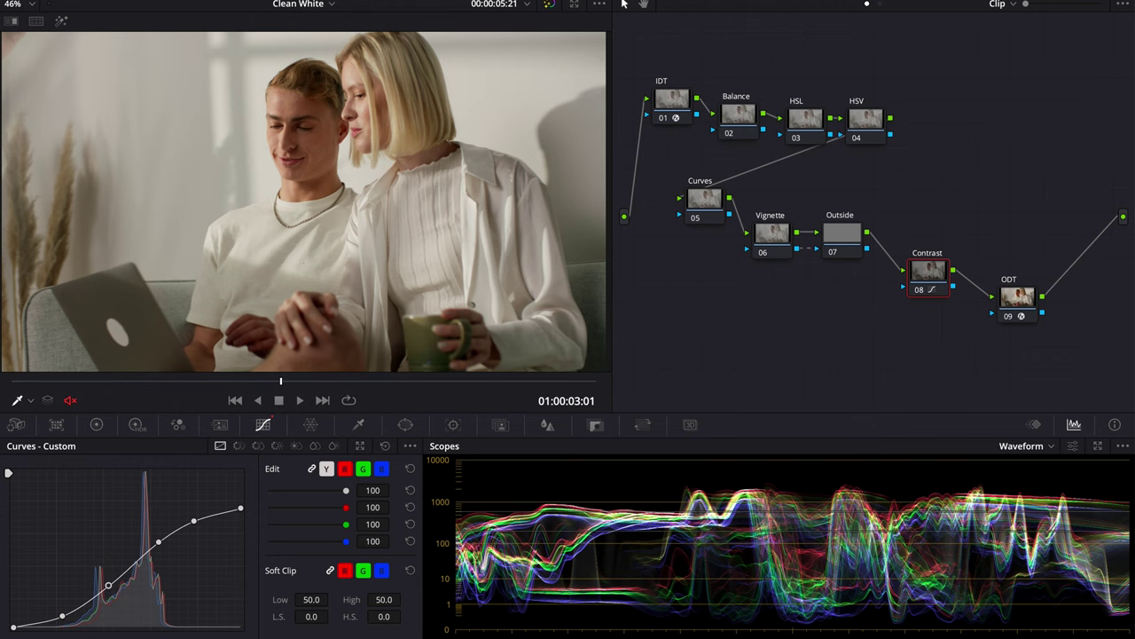
{"action": "key", "text": "ctrl+d"}
{"action": "key", "text": "ctrl+d"}
Select node 03 (HSL), whose curve is still a straight line.
{"action": "left_click", "coordinate": [806, 132]}
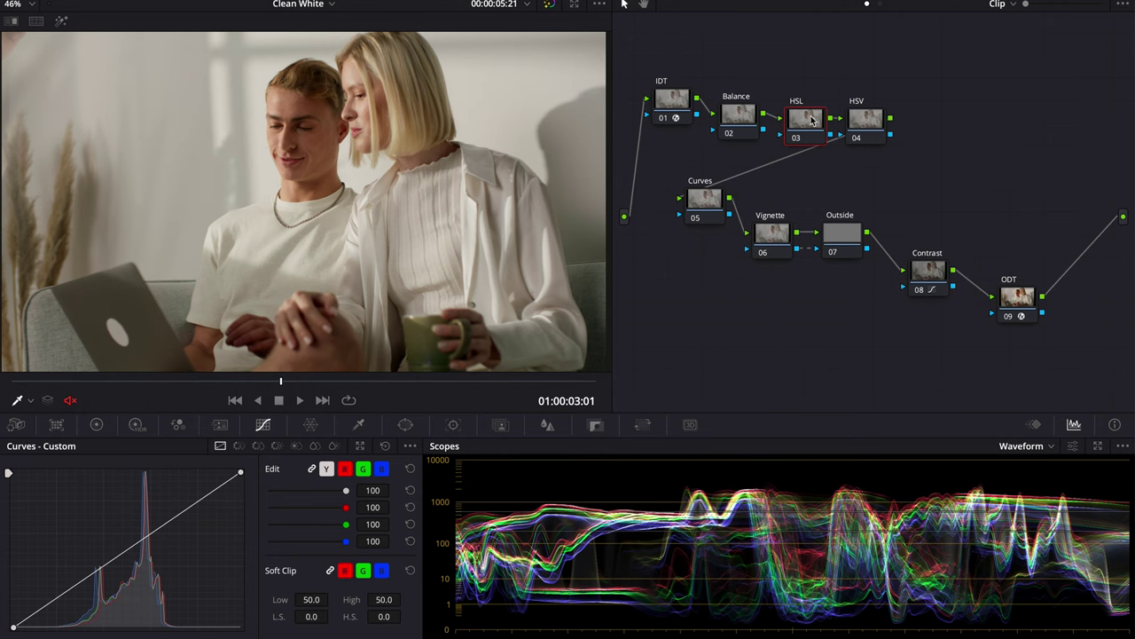
On HSL node 03, turn off channels 1 and 3 and set its colour space to HSL.
{"action": "right_click", "coordinate": [801, 121]}
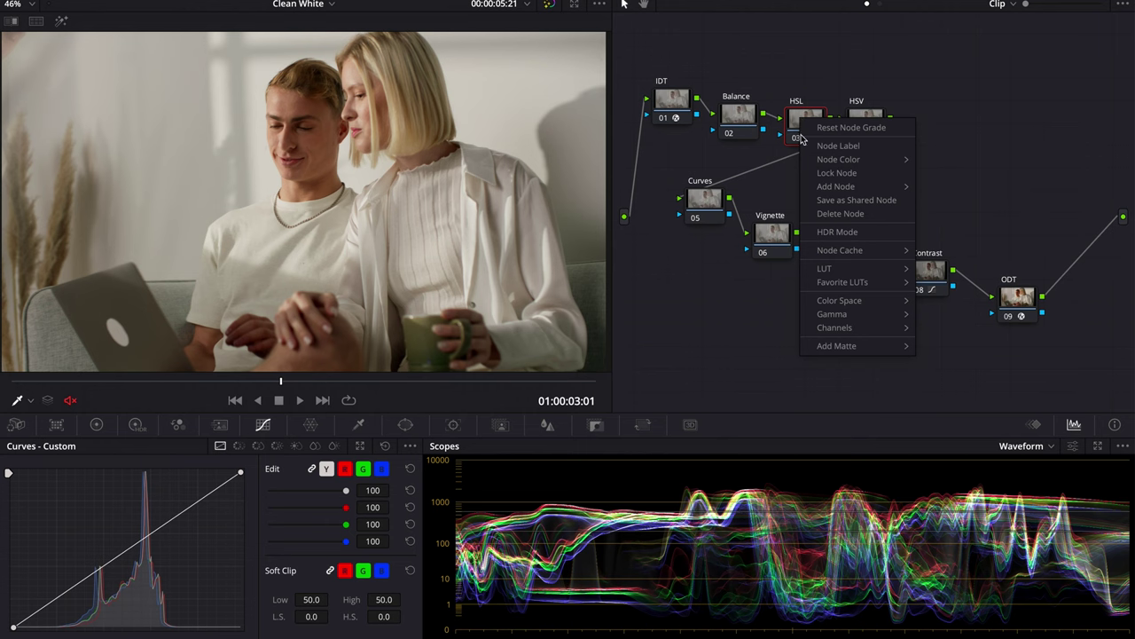
{"action": "mouse_move", "coordinate": [825, 304]}
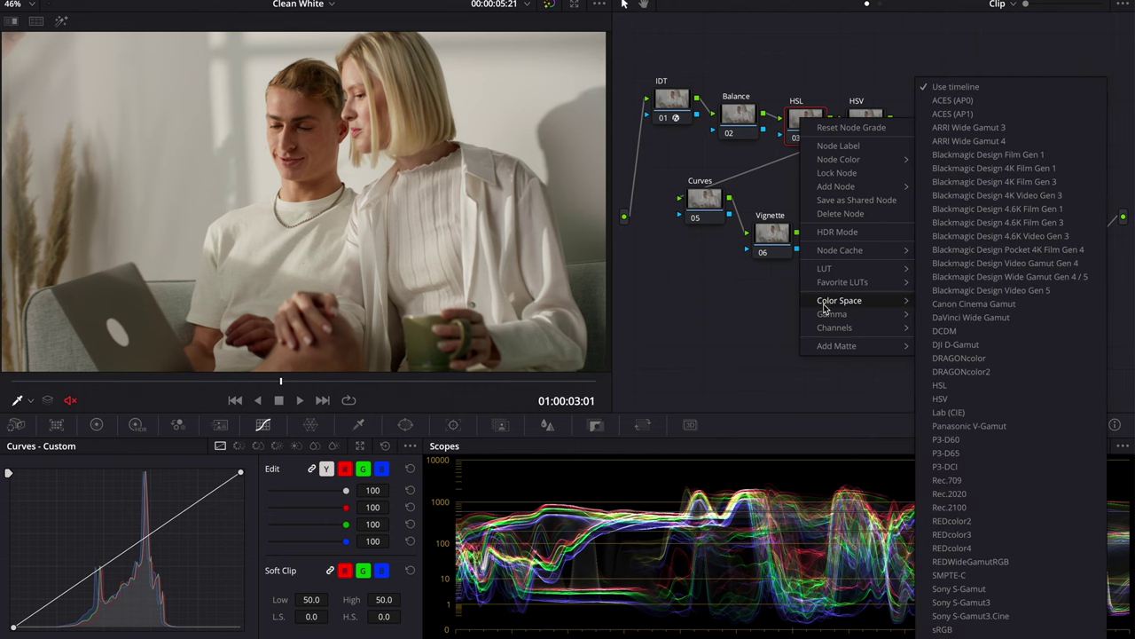
{"action": "mouse_move", "coordinate": [834, 328]}
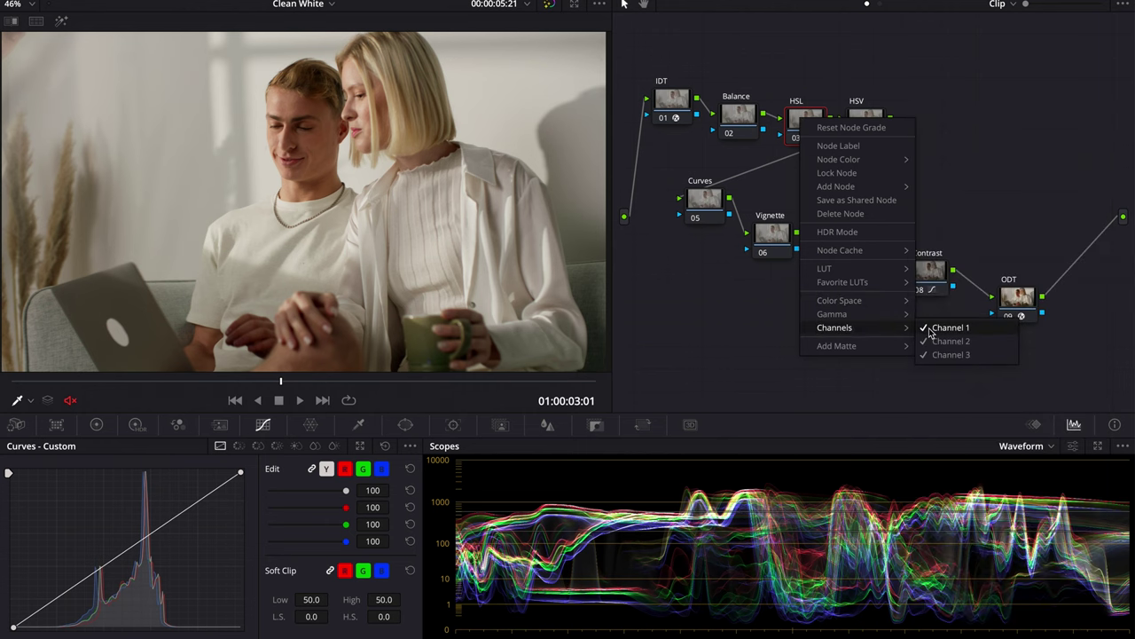
{"action": "left_click", "coordinate": [856, 127]}
{"action": "right_click", "coordinate": [807, 114]}
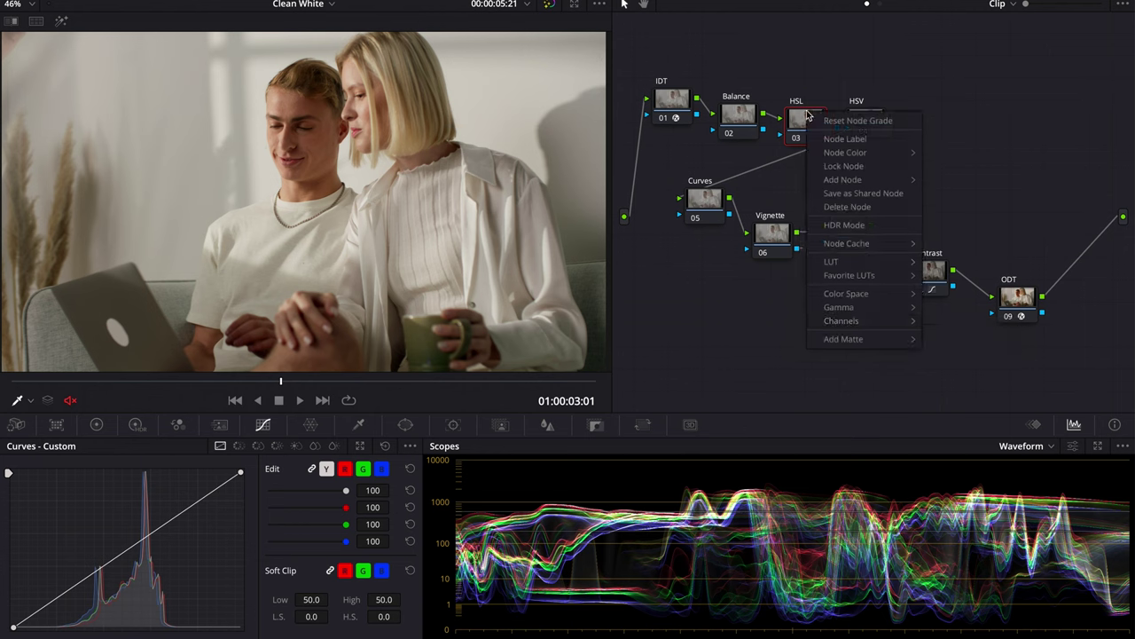
{"action": "mouse_move", "coordinate": [834, 321]}
{"action": "left_click", "coordinate": [941, 348]}
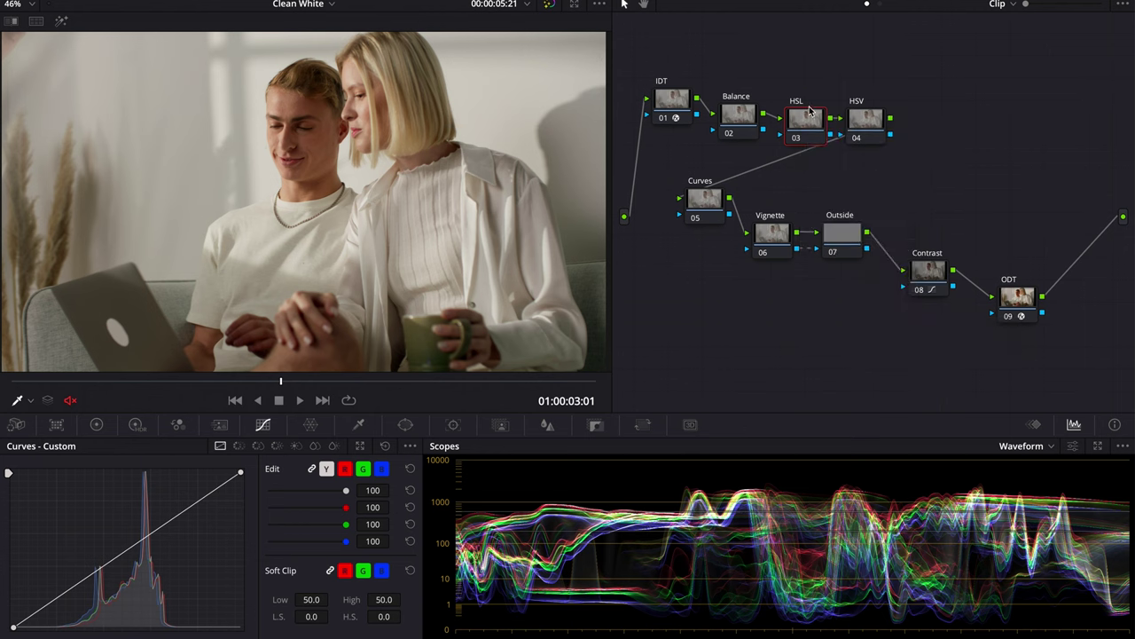
{"action": "right_click", "coordinate": [800, 107]}
{"action": "mouse_move", "coordinate": [838, 290]}
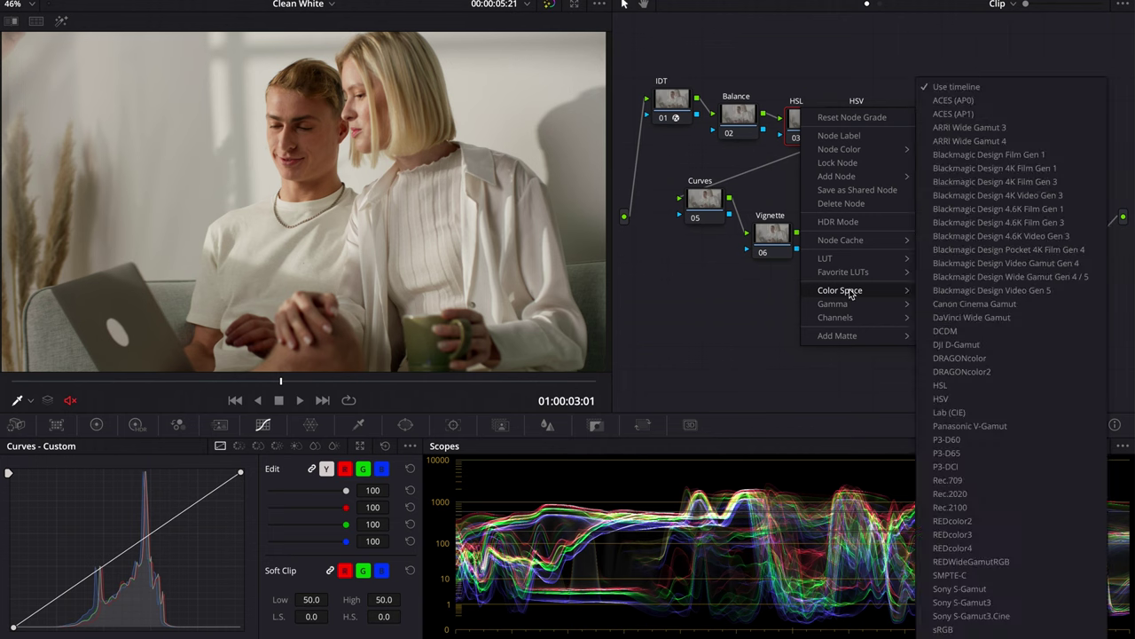
{"action": "left_click", "coordinate": [962, 384]}
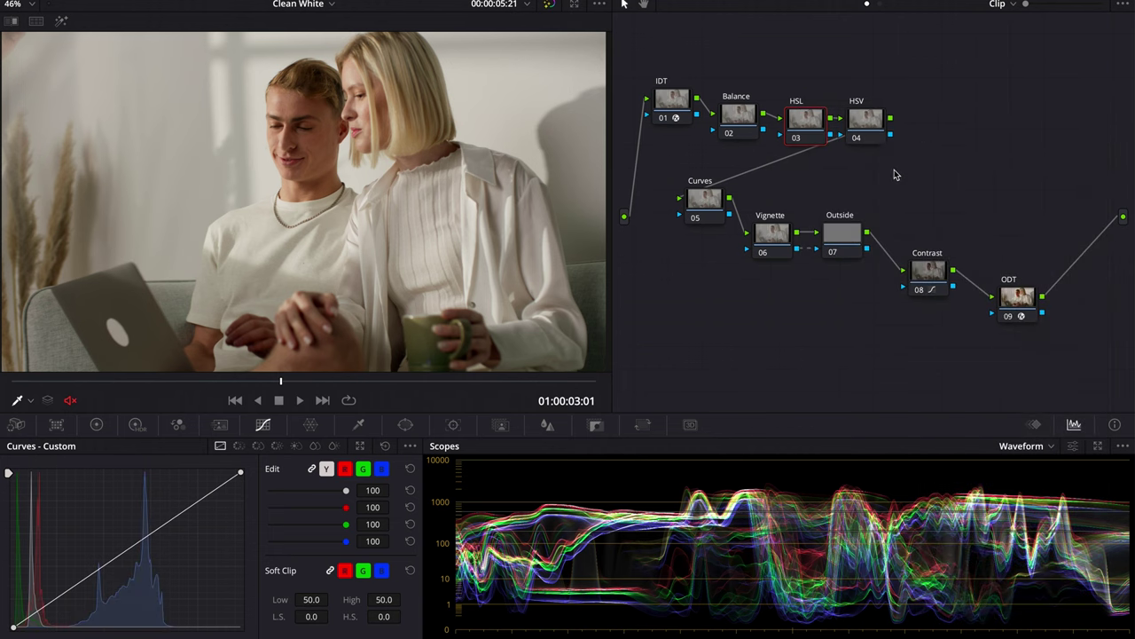
On HSV node 04, set its colour space to HSV and turn off channels 1 and 3.
{"action": "right_click", "coordinate": [874, 128]}
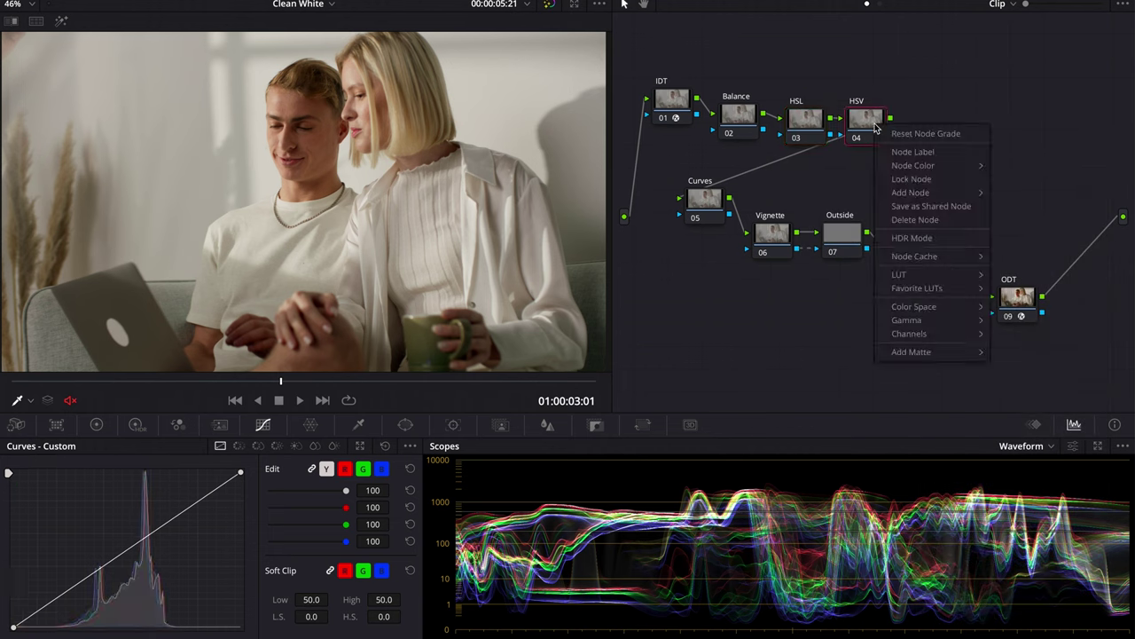
{"action": "mouse_move", "coordinate": [916, 306]}
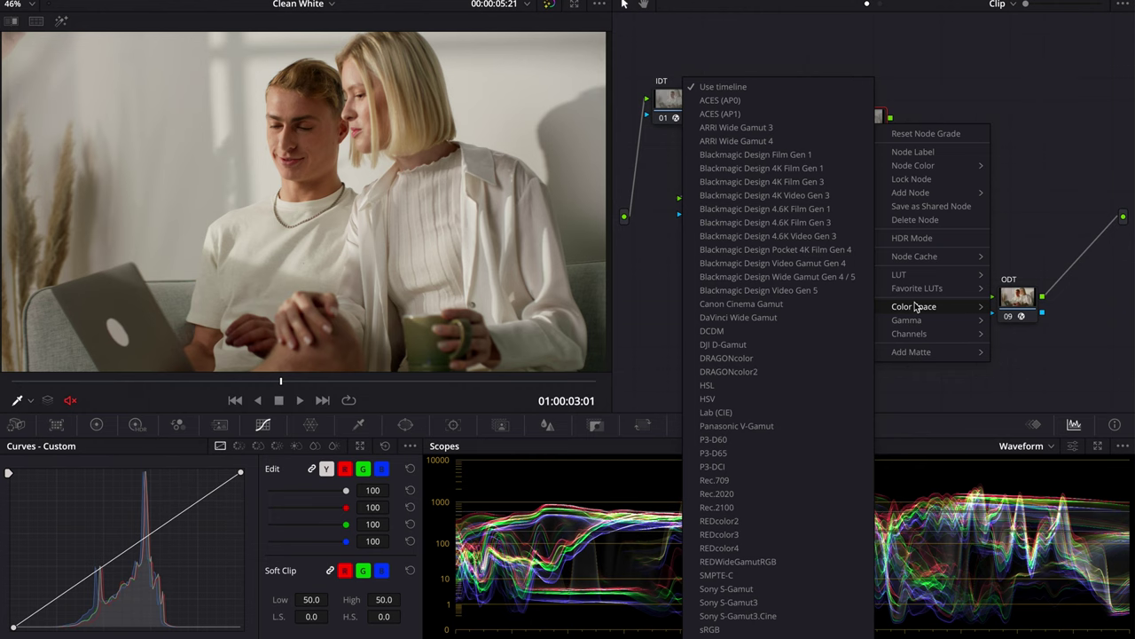
{"action": "left_click", "coordinate": [758, 400]}
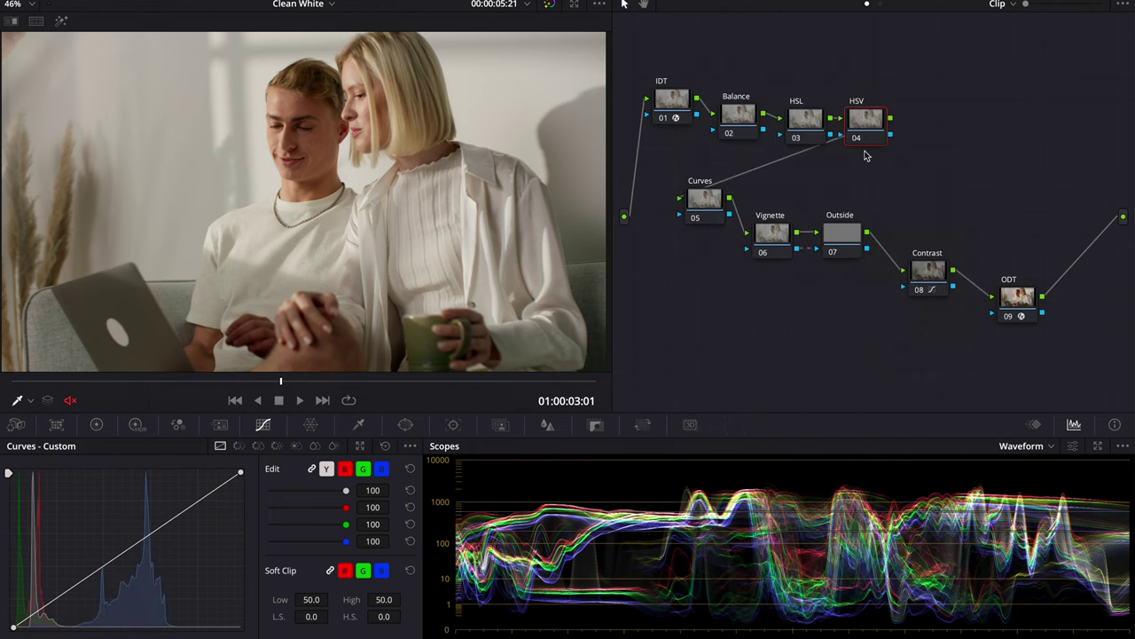
{"action": "right_click", "coordinate": [867, 135]}
{"action": "mouse_move", "coordinate": [891, 330]}
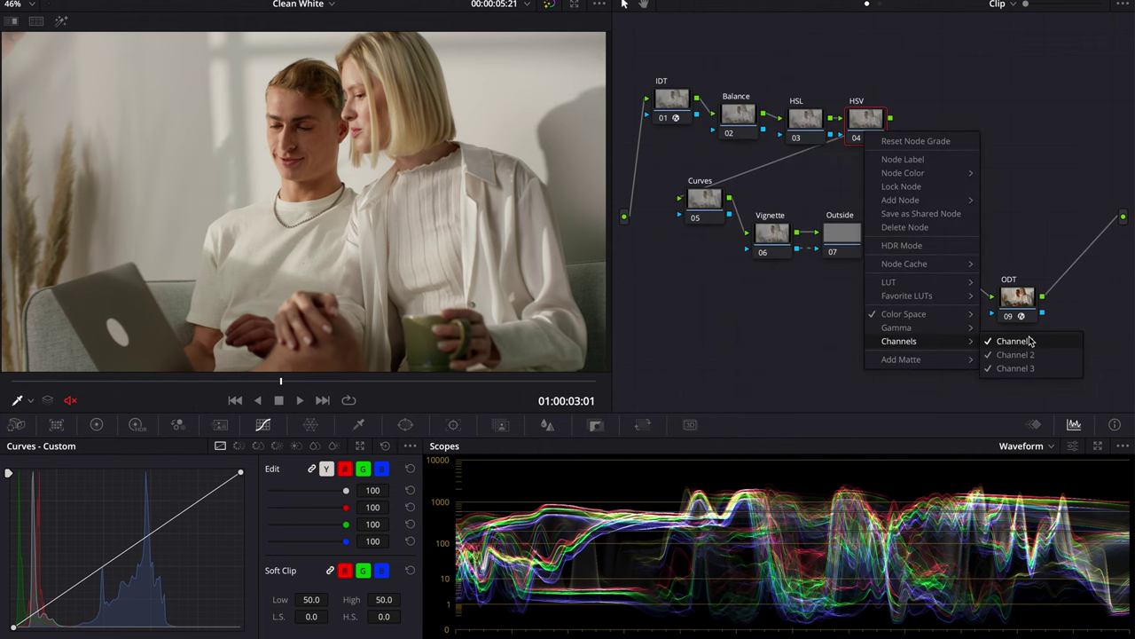
{"action": "left_click", "coordinate": [1029, 342]}
{"action": "right_click", "coordinate": [861, 107]}
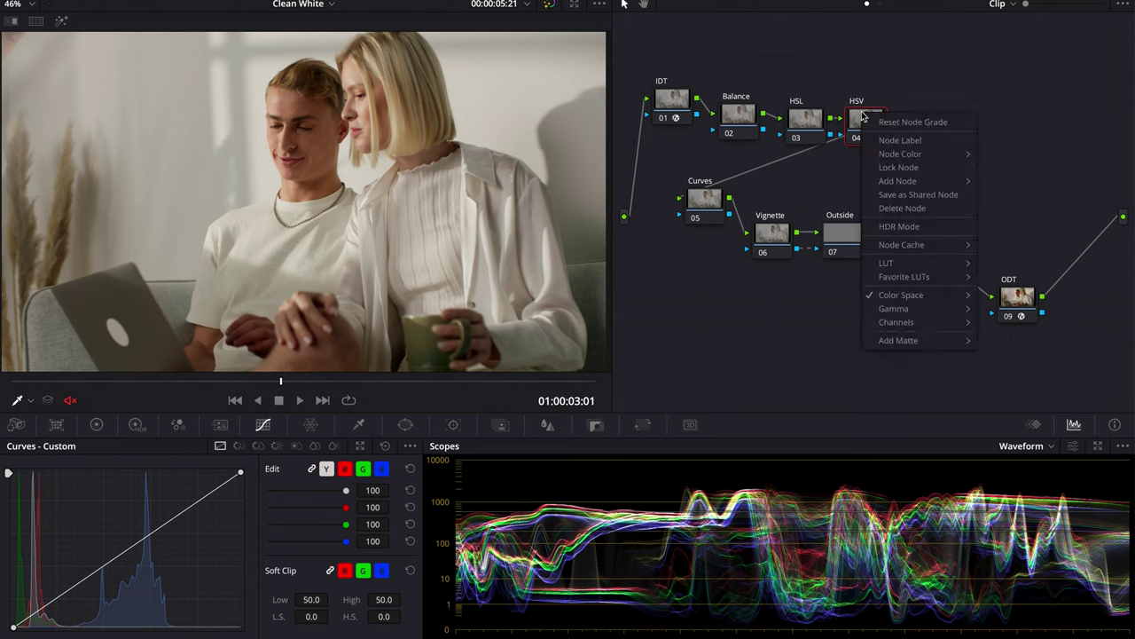
{"action": "mouse_move", "coordinate": [896, 321]}
{"action": "left_click", "coordinate": [1003, 352]}
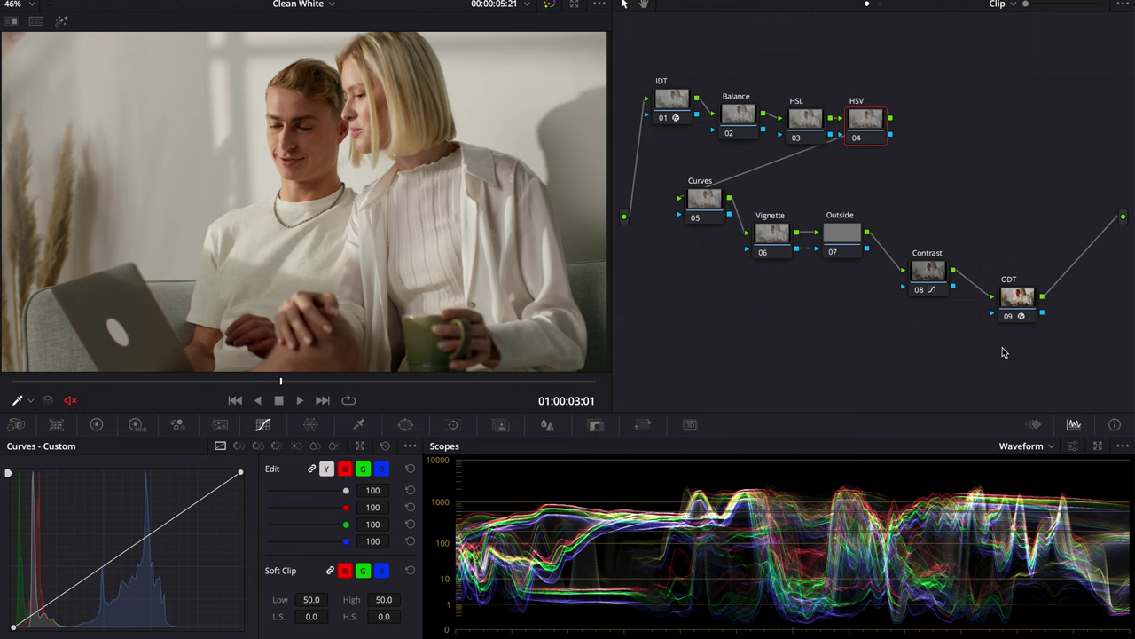
{"action": "left_click", "coordinate": [807, 123]}
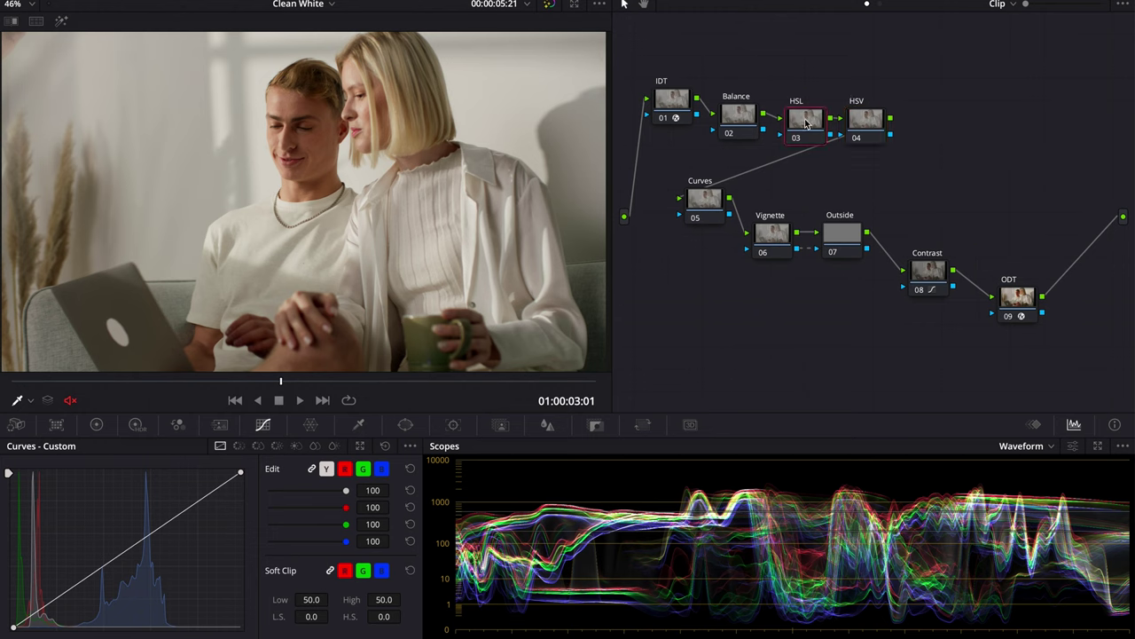
In the Primaries Color Wheels, set L. Mix to 0 on both HSL and HSV nodes.
{"action": "left_click", "coordinate": [97, 425]}
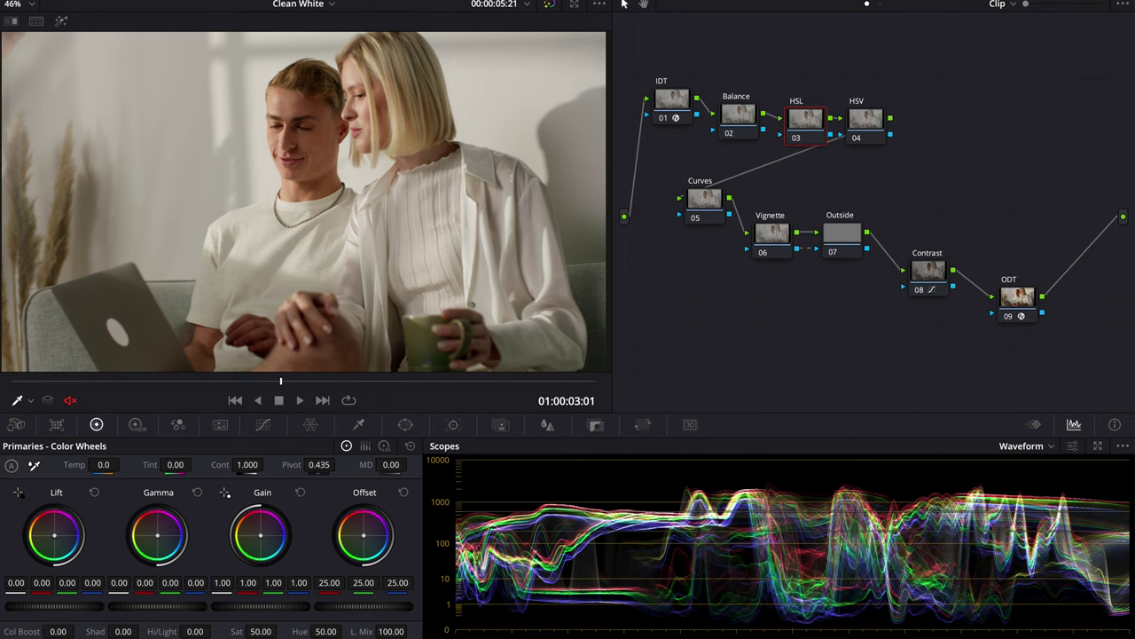
{"action": "left_click_drag", "start_coordinate": [361, 631], "coordinate": [333, 630]}
{"action": "left_click", "coordinate": [877, 125]}
{"action": "left_click_drag", "start_coordinate": [391, 631], "coordinate": [390, 625]}
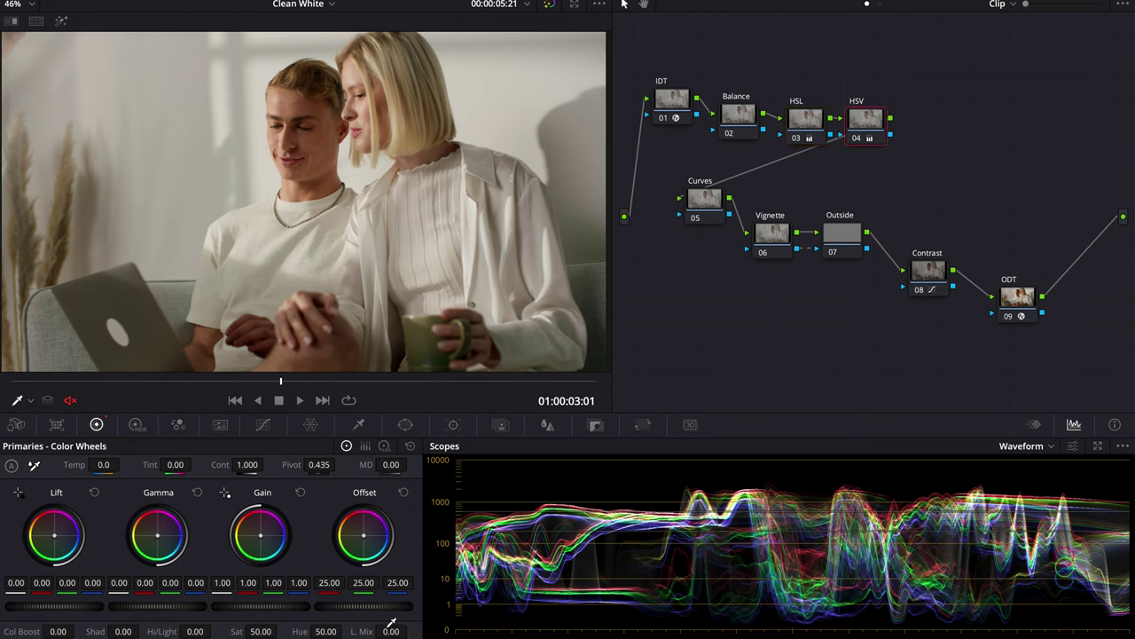
Set Gain to 0.63 on the HSL node and 1.62 on the HSV node, toggling to compare.
{"action": "left_click", "coordinate": [796, 124]}
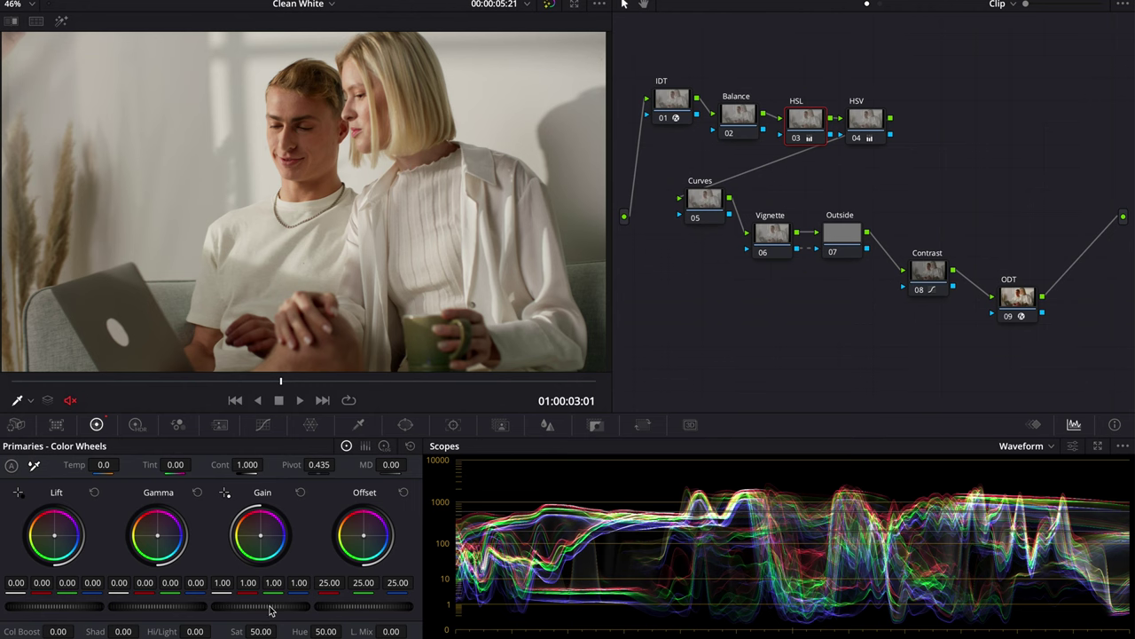
{"action": "left_click_drag", "start_coordinate": [259, 605], "coordinate": [218, 606]}
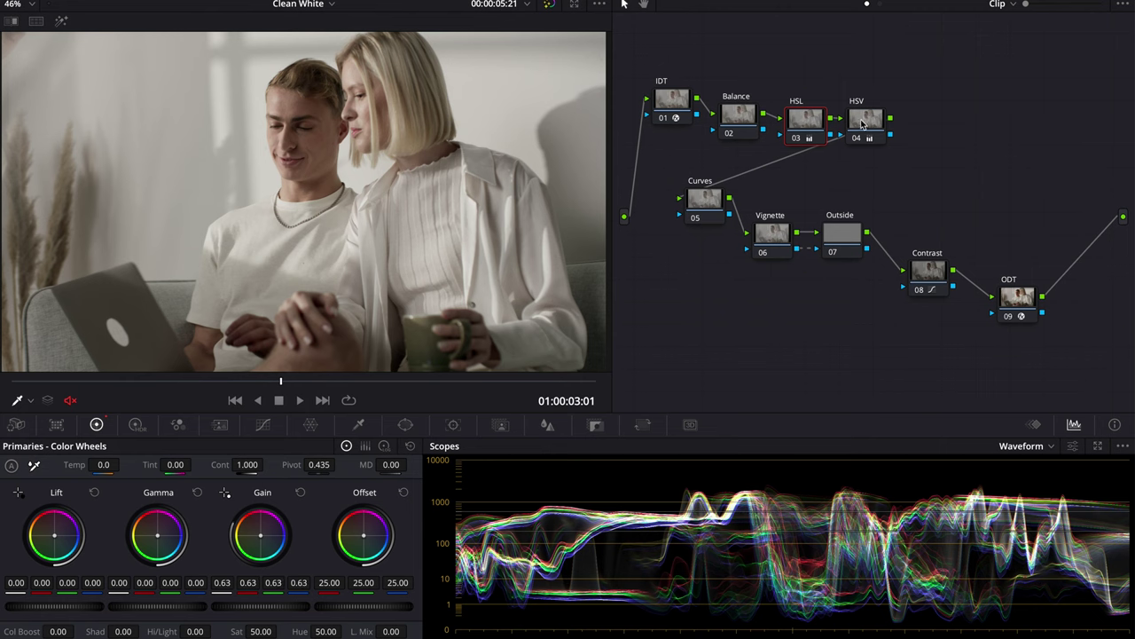
{"action": "left_click", "coordinate": [862, 125]}
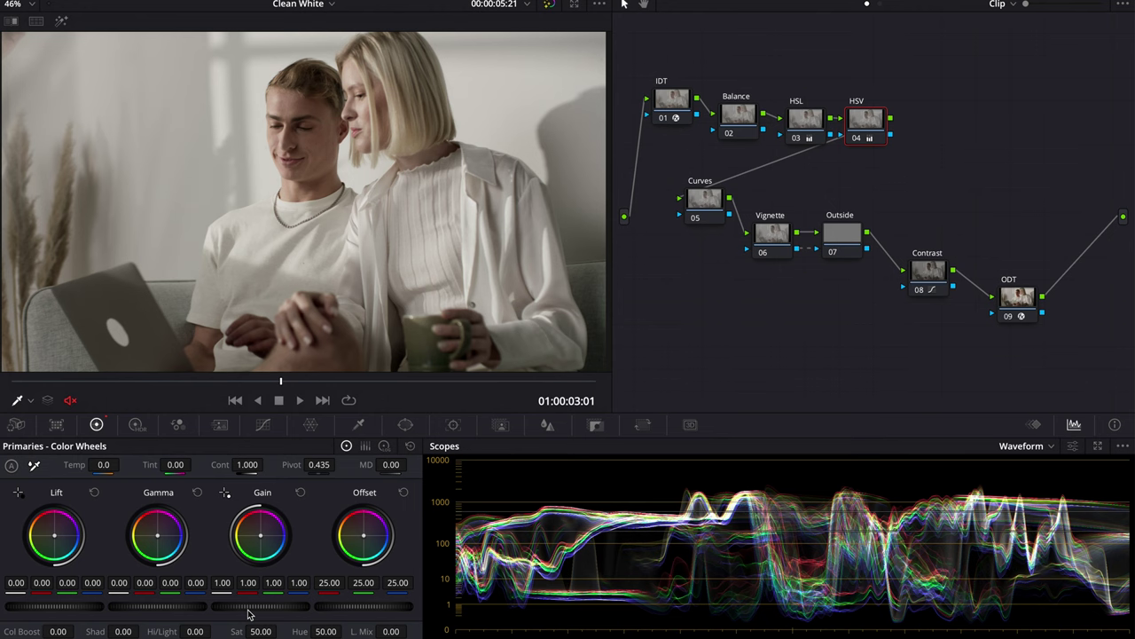
{"action": "left_click_drag", "start_coordinate": [261, 606], "coordinate": [297, 606]}
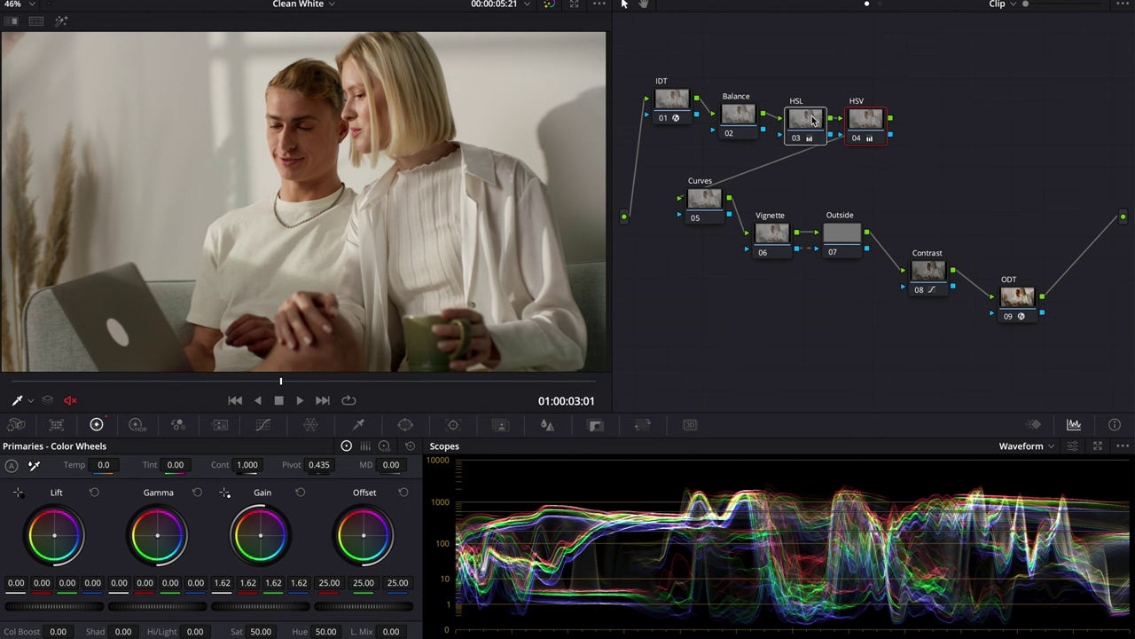
{"action": "key", "text": "ctrl+d"}
{"action": "key", "text": "ctrl+d"}
{"action": "key", "text": "ctrl+d"}
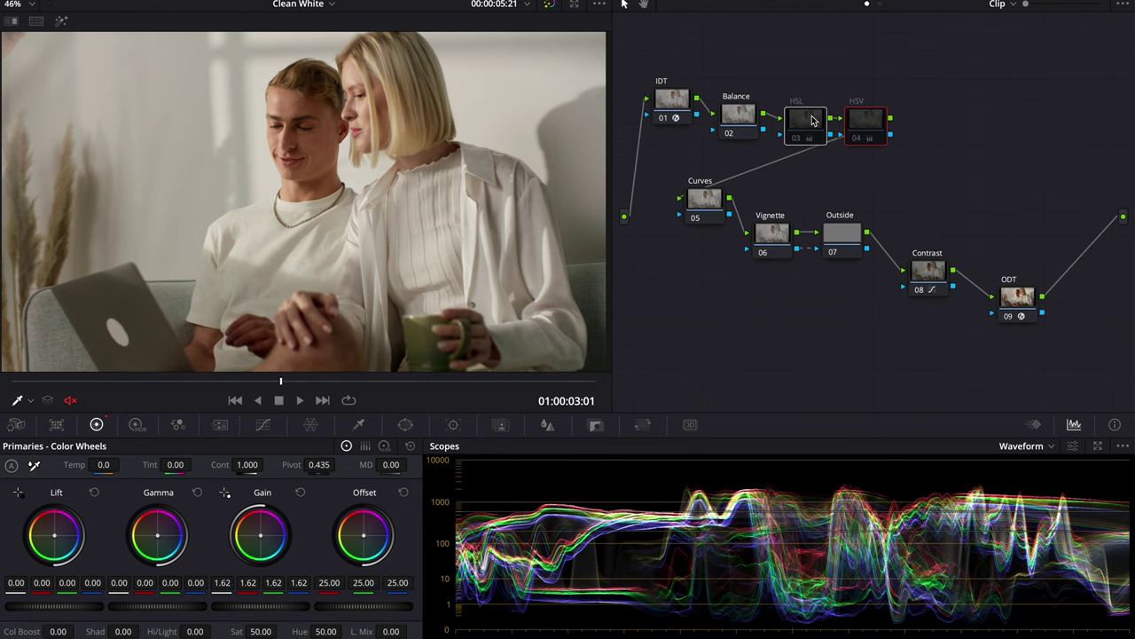
{"action": "key", "text": "ctrl+d"}
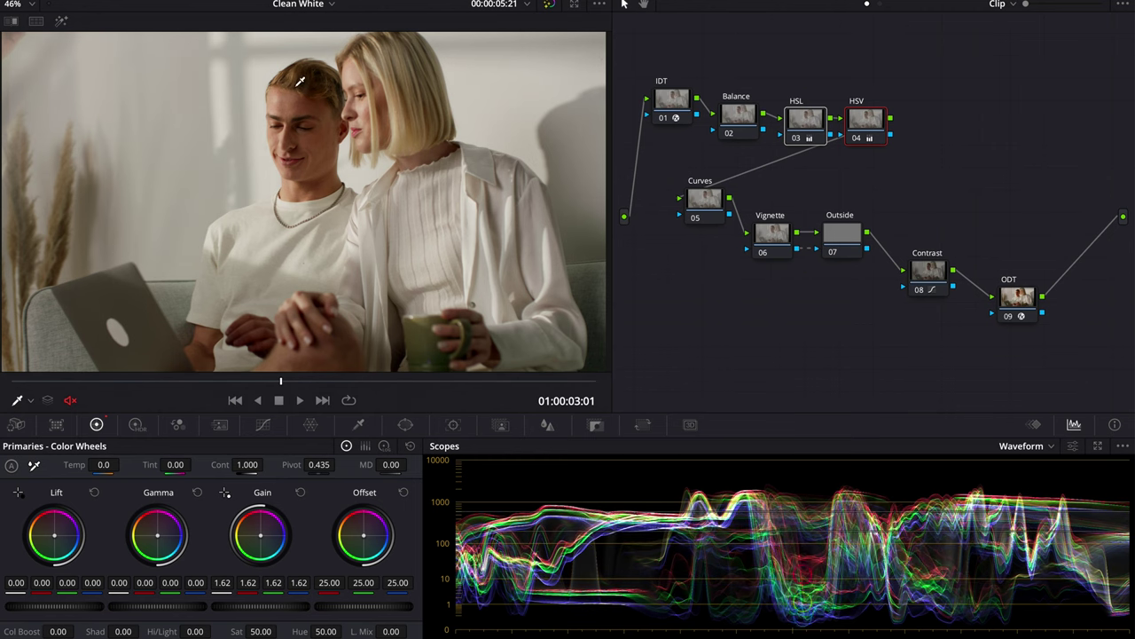
{"action": "key", "text": "ctrl+d"}
{"action": "key", "text": "ctrl+d"}
{"action": "key", "text": "ctrl+d"}
{"action": "key", "text": "ctrl+d"}
{"action": "key", "text": "ctrl+d"}
{"action": "key", "text": "ctrl+d"}
Select Balance node 02 and switch the scope to the Vectorscope.
{"action": "left_click", "coordinate": [741, 117]}
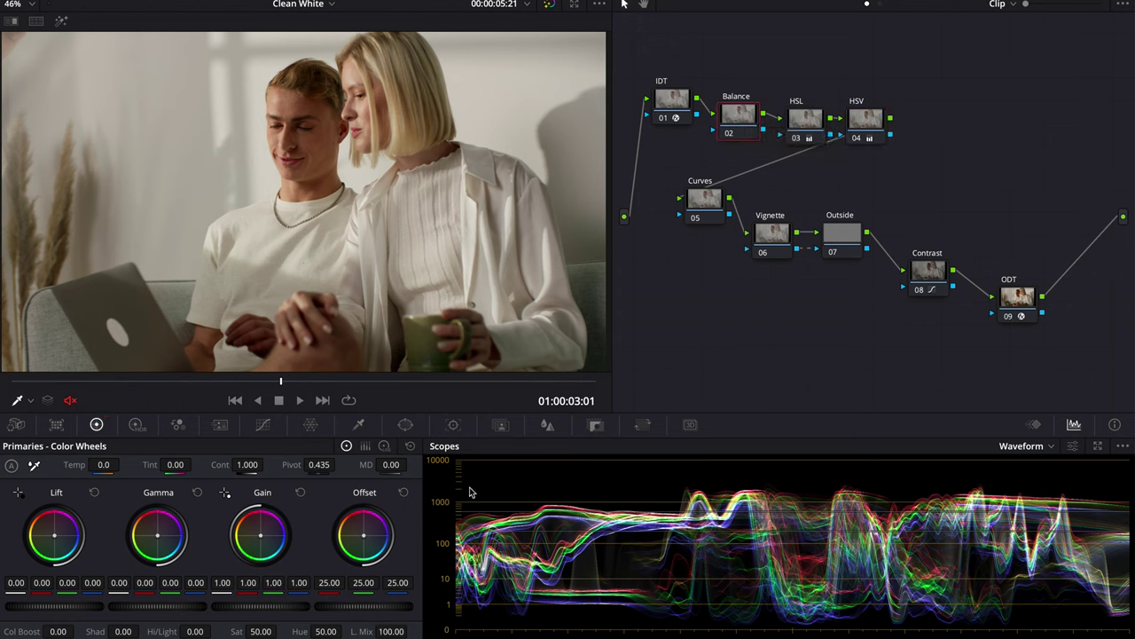
{"action": "left_click", "coordinate": [1022, 446]}
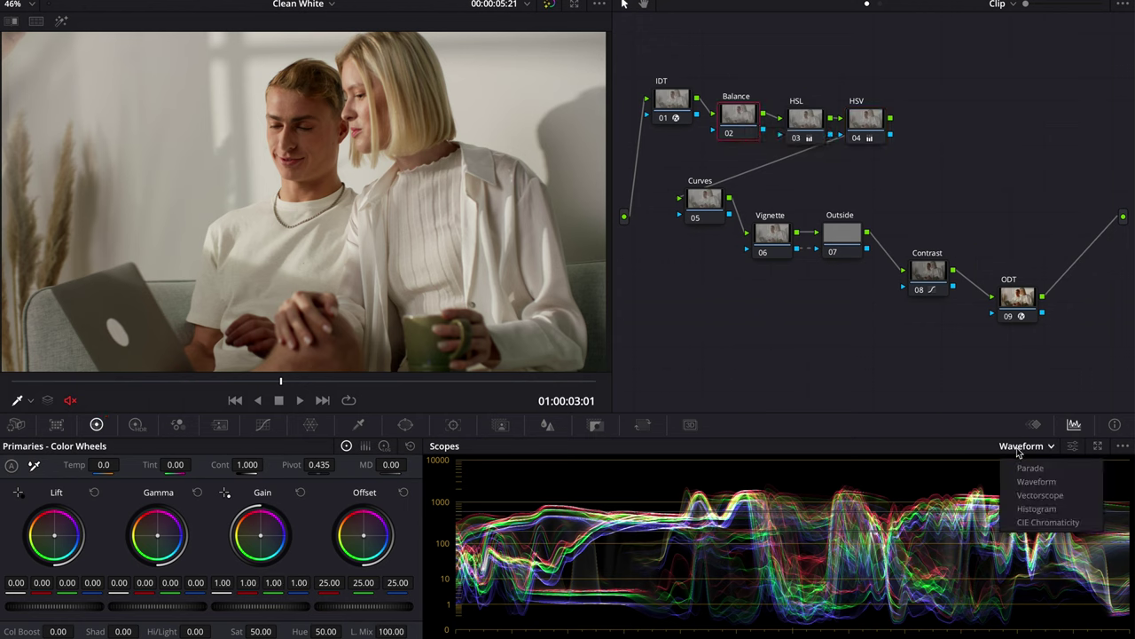
{"action": "left_click", "coordinate": [1038, 495]}
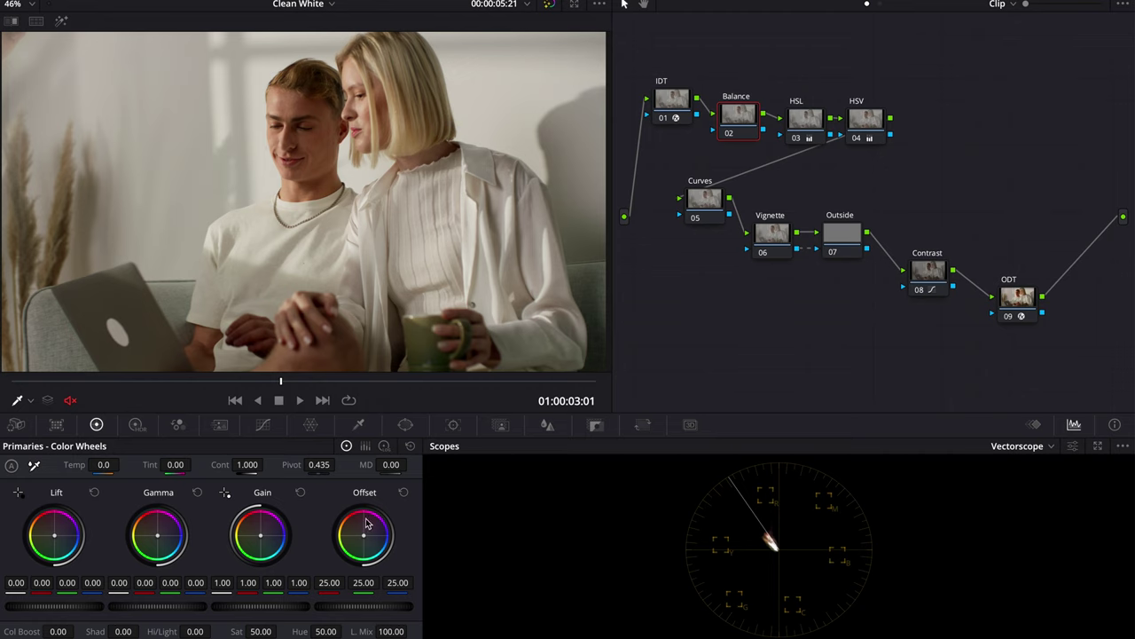
Shift the Balance offset toward blue to 23.28 / 24.48 / 25.89, then bypass to compare.
{"action": "left_click_drag", "start_coordinate": [363, 535], "coordinate": [373, 538]}
{"action": "left_click_drag", "start_coordinate": [364, 535], "coordinate": [361, 537]}
{"action": "key", "text": "ctrl+d"}
{"action": "key", "text": "ctrl+d"}
{"action": "key", "text": "ctrl+d"}
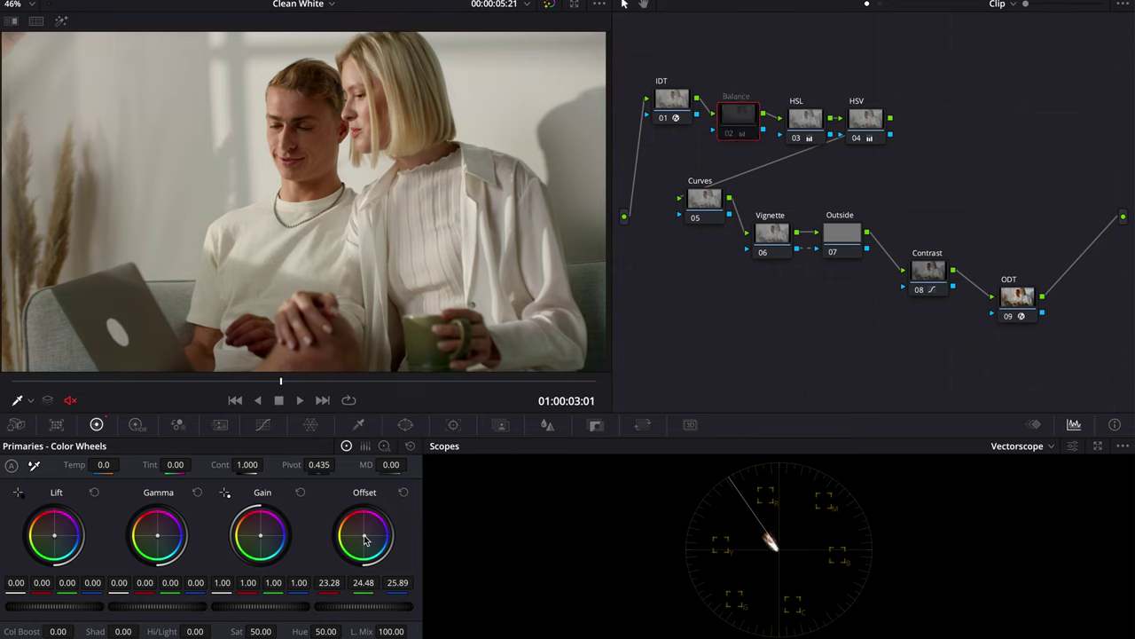
Re-enable the Balance node, set Col Boost to -4.00 and Sat to 72, and toggle to compare.
{"action": "key", "text": "ctrl+d"}
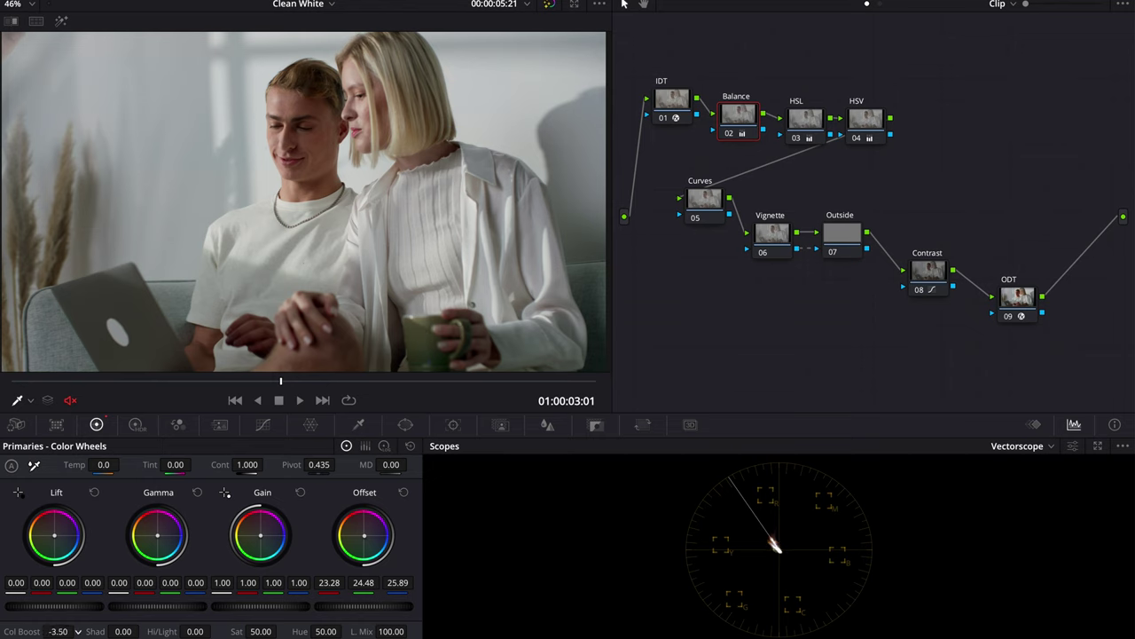
{"action": "mouse_move", "coordinate": [58, 630]}
{"action": "left_mouse_down"}
{"action": "mouse_move", "coordinate": [107, 631]}
{"action": "mouse_move", "coordinate": [50, 630]}
{"action": "left_mouse_up"}
{"action": "left_click_drag", "start_coordinate": [260, 630], "coordinate": [267, 631]}
{"action": "scroll", "coordinate": [77, 631], "scroll_direction": "down", "scroll_amount": 4}
{"action": "key", "text": "ctrl+d"}
{"action": "key", "text": "ctrl+d"}
{"action": "key", "text": "ctrl+d"}
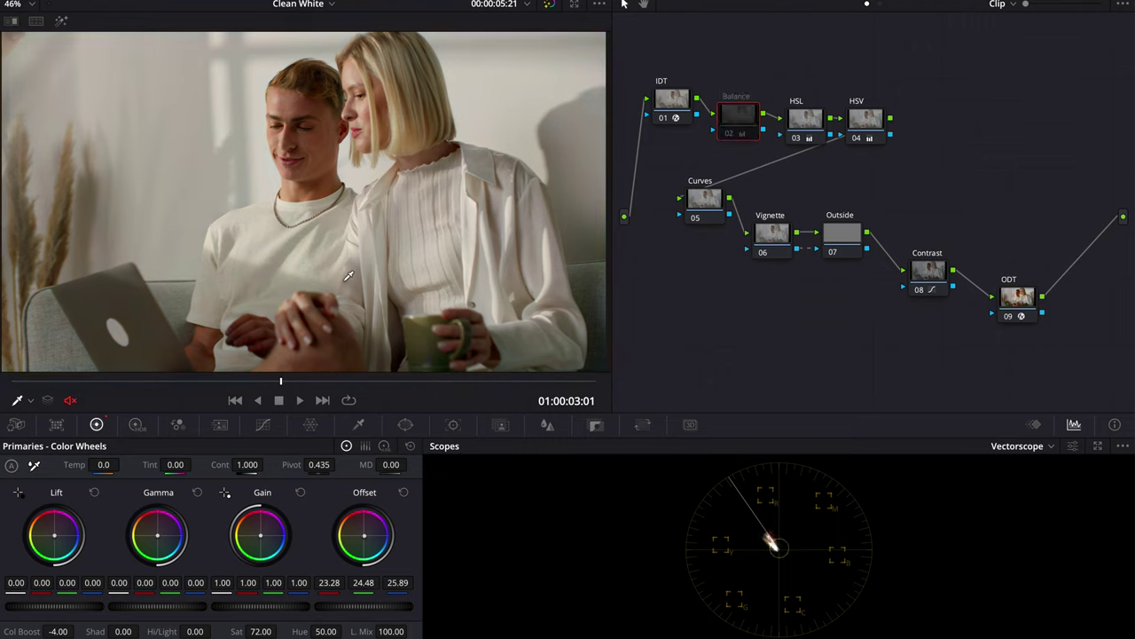
{"action": "key", "text": "ctrl+d"}
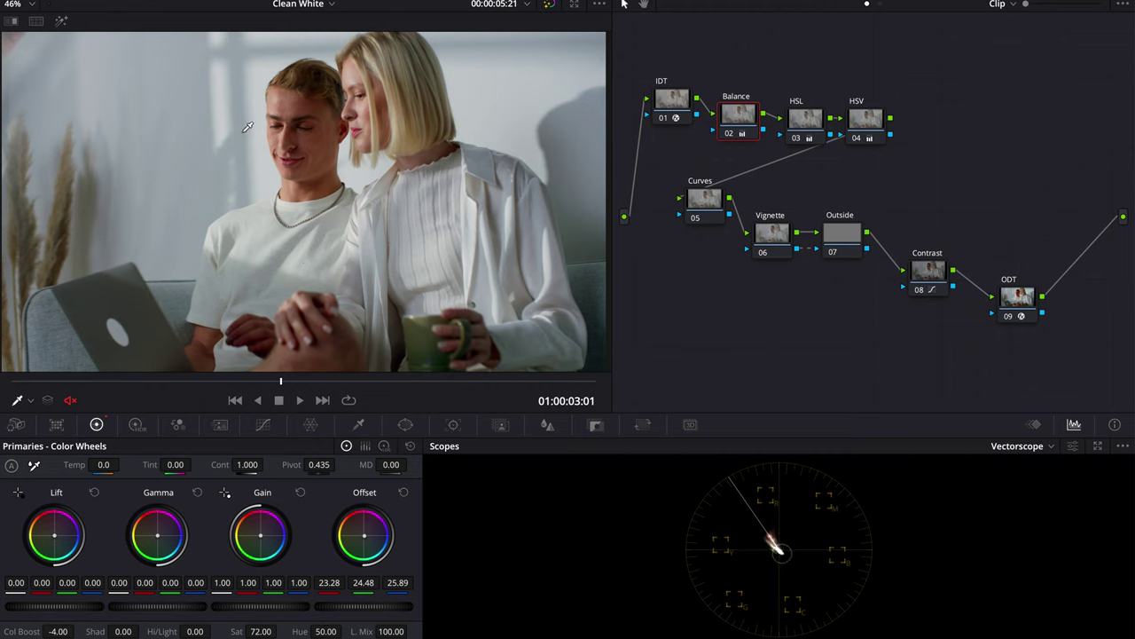
{"action": "key", "text": "ctrl+d"}
{"action": "key", "text": "ctrl+d"}
On the Curves node's Hue vs Sat curve, sample the teal background and widen the hue range.
{"action": "left_click", "coordinate": [703, 202]}
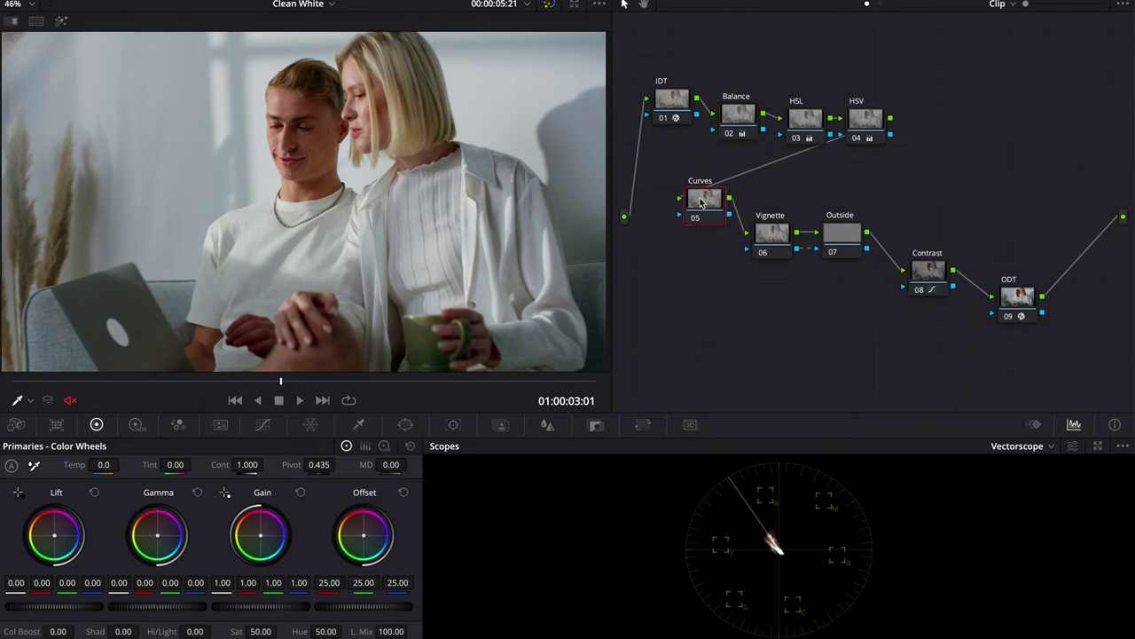
{"action": "left_click", "coordinate": [262, 425]}
{"action": "left_click", "coordinate": [258, 446]}
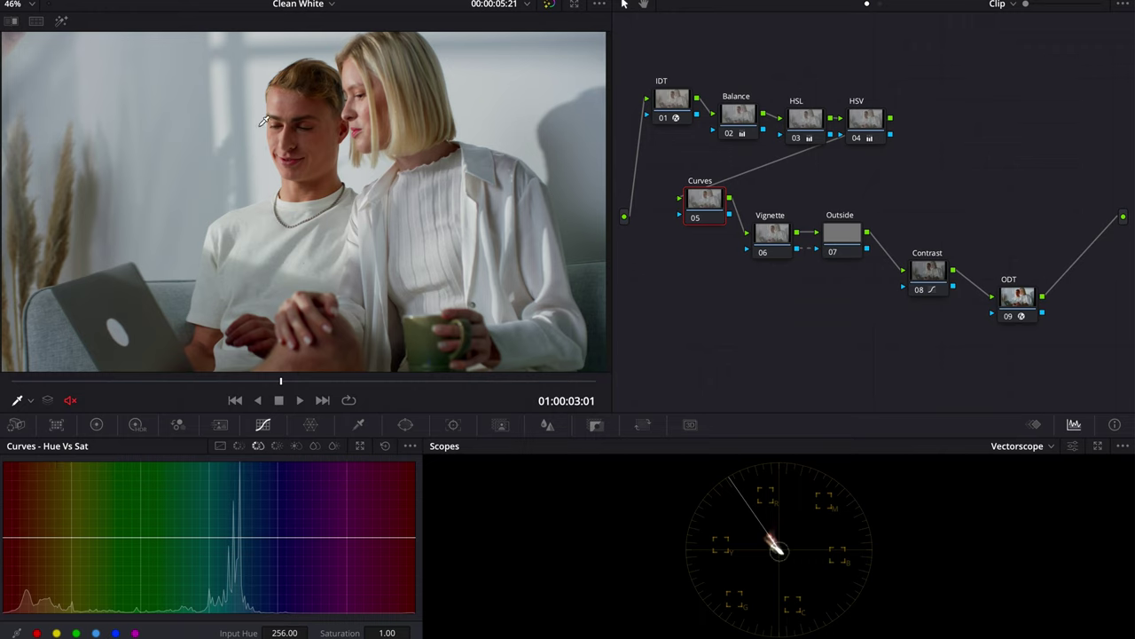
{"action": "left_click", "coordinate": [186, 149]}
{"action": "left_click_drag", "start_coordinate": [197, 537], "coordinate": [182, 538]}
{"action": "left_click_drag", "start_coordinate": [254, 538], "coordinate": [223, 563]}
Switch the scope to Waveform, drop teal saturation to 0.50, and toggle the node to compare.
{"action": "left_click", "coordinate": [1018, 446]}
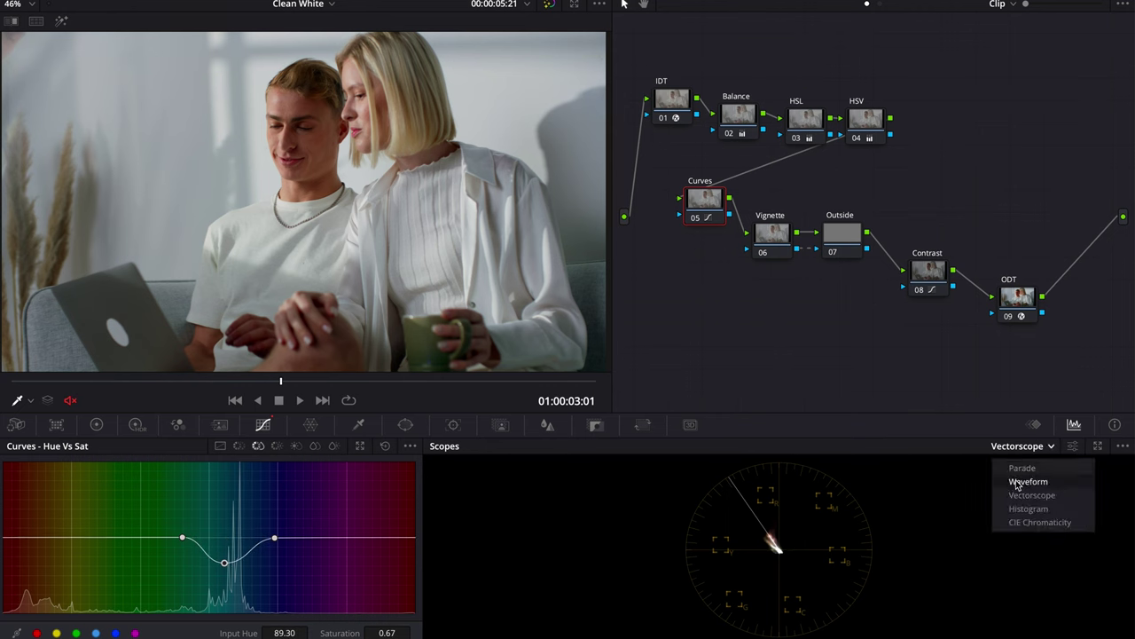
{"action": "left_click", "coordinate": [1022, 482]}
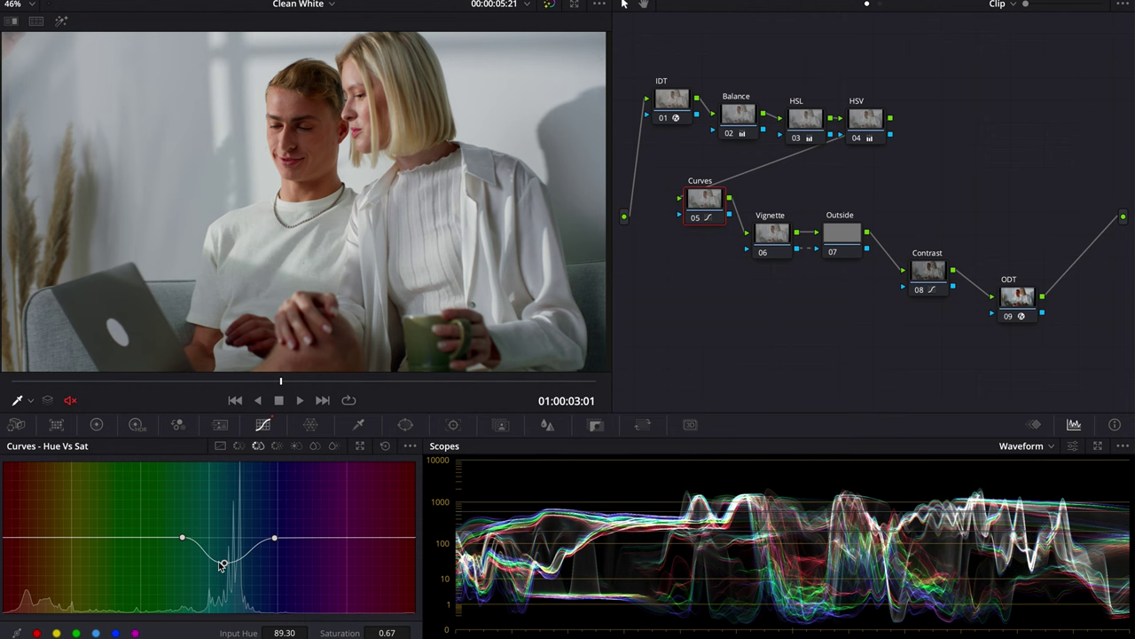
{"action": "mouse_move", "coordinate": [224, 565]}
{"action": "left_mouse_down"}
{"action": "mouse_move", "coordinate": [228, 593]}
{"action": "mouse_move", "coordinate": [229, 553]}
{"action": "mouse_move", "coordinate": [228, 589]}
{"action": "mouse_move", "coordinate": [230, 577]}
{"action": "left_mouse_up"}
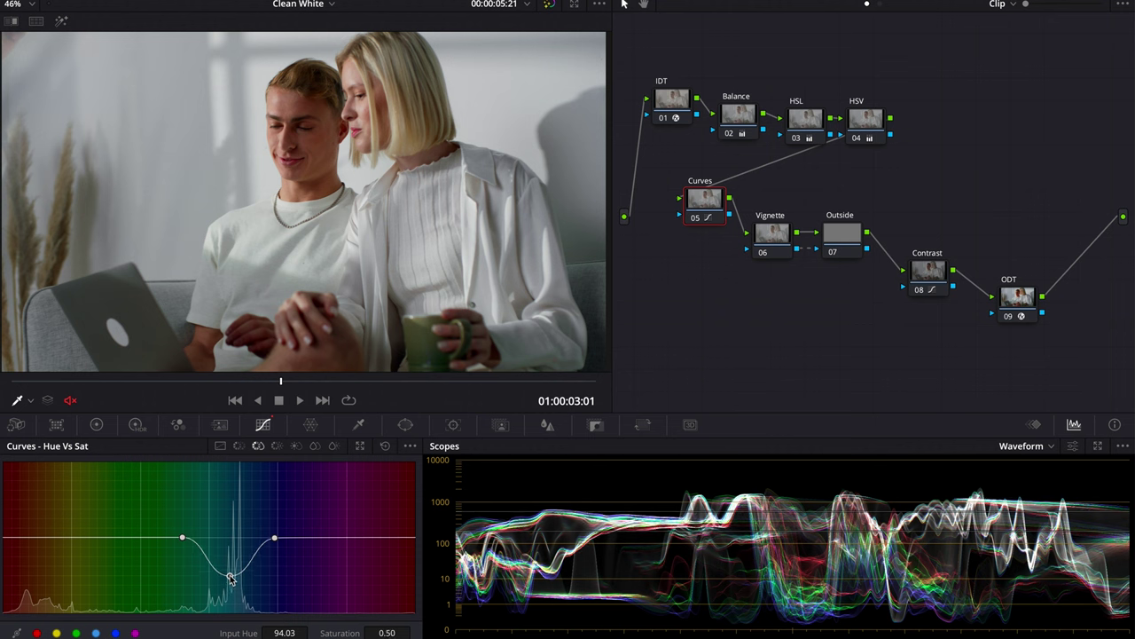
{"action": "key", "text": "ctrl+d"}
{"action": "key", "text": "ctrl+d"}
{"action": "key", "text": "ctrl+d"}
{"action": "key", "text": "ctrl+d"}
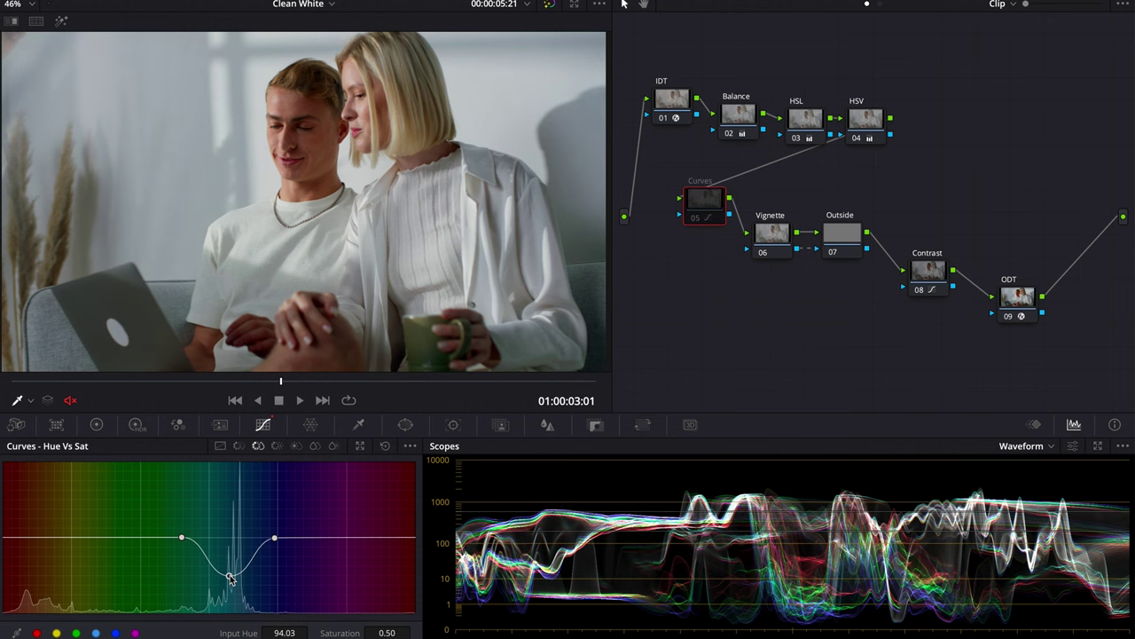
{"action": "key", "text": "ctrl+d"}
{"action": "key", "text": "ctrl+d"}
{"action": "key", "text": "ctrl+d"}
{"action": "key", "text": "ctrl+d"}
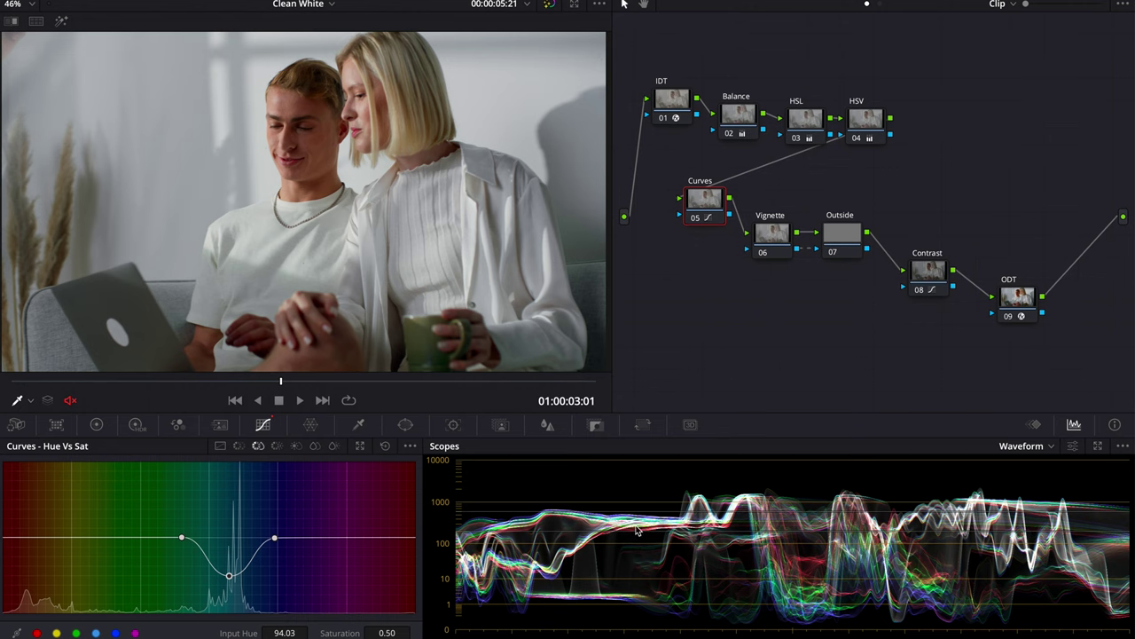
On the Sat vs Sat curve, hold saturation above 0.10 at 1.0 and drop input 0.00 to 0.65.
{"action": "left_click", "coordinate": [314, 446]}
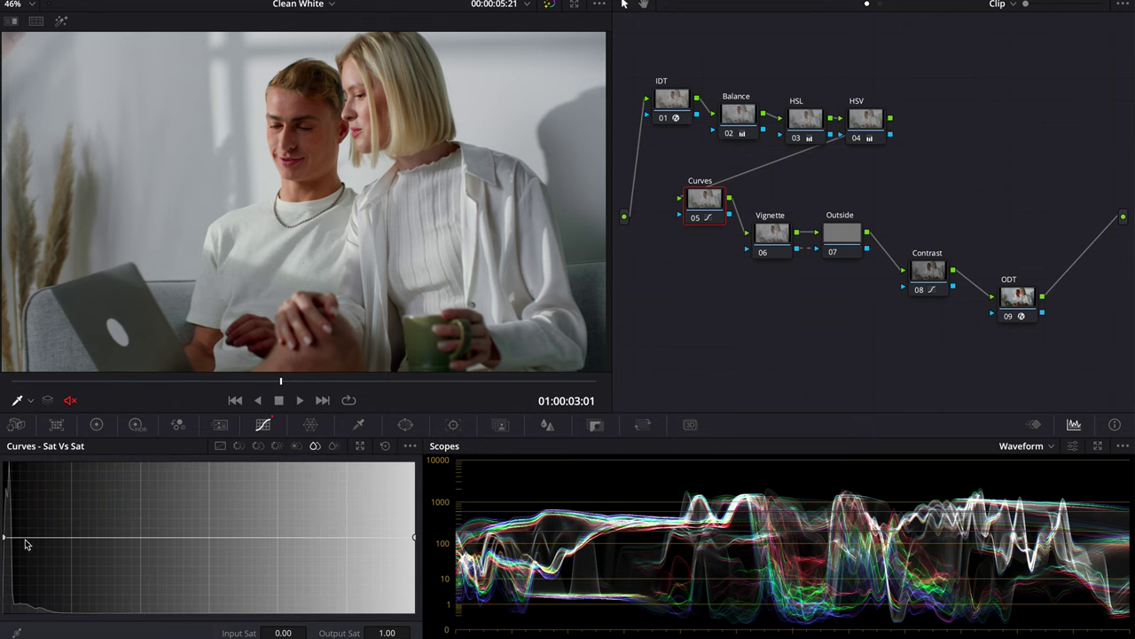
{"action": "left_click_drag", "start_coordinate": [4, 538], "coordinate": [5, 594]}
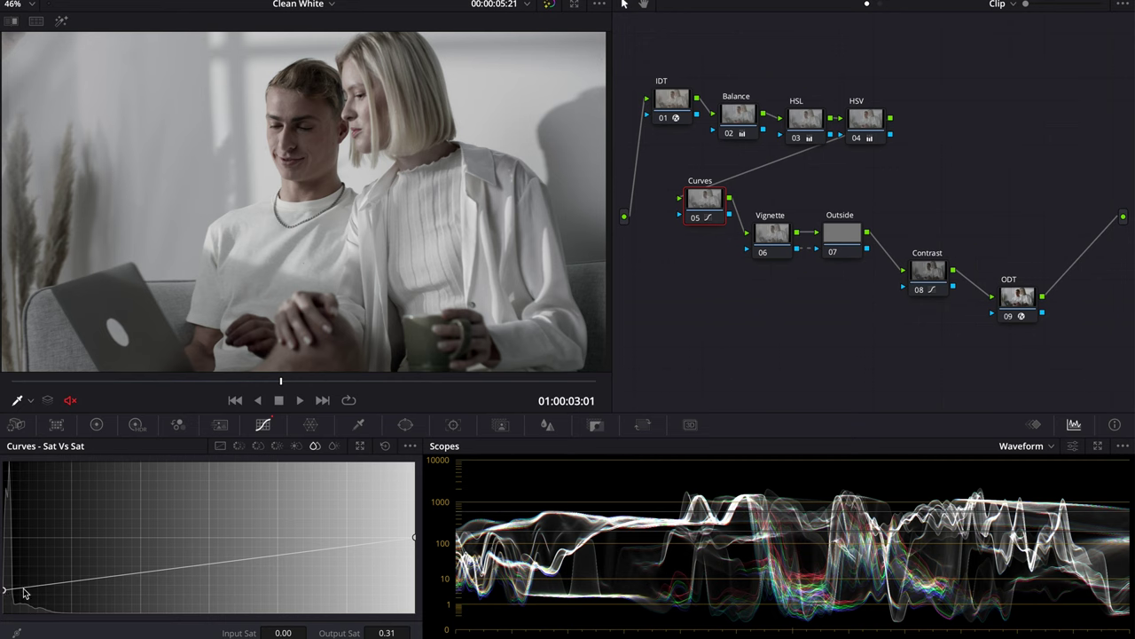
{"action": "left_click_drag", "start_coordinate": [75, 585], "coordinate": [86, 536]}
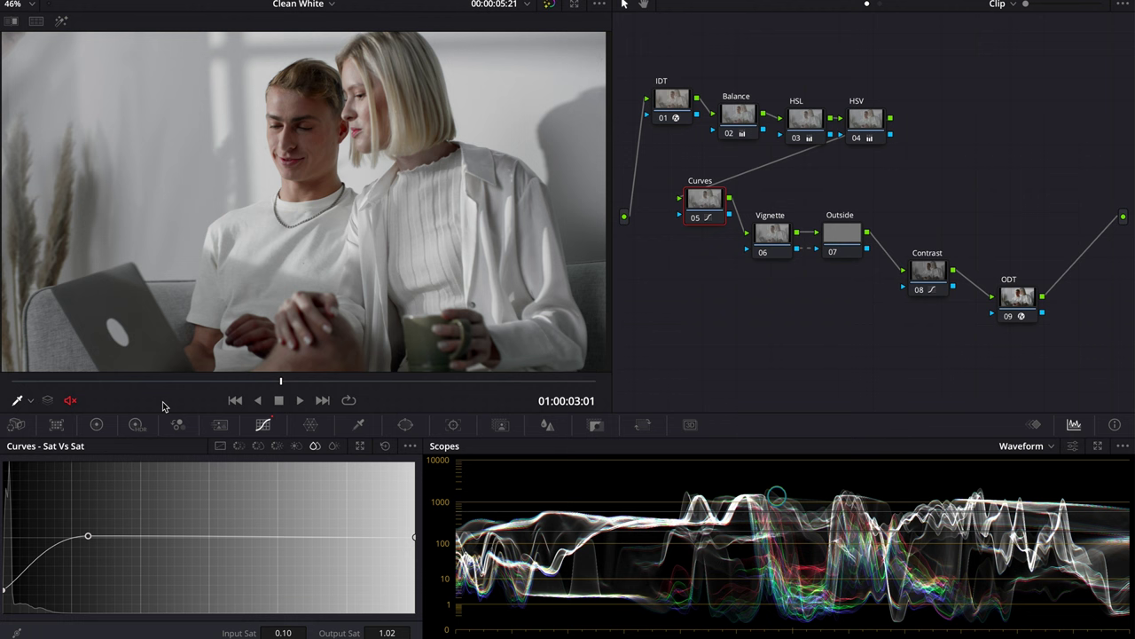
{"action": "left_click_drag", "start_coordinate": [5, 592], "coordinate": [3, 568]}
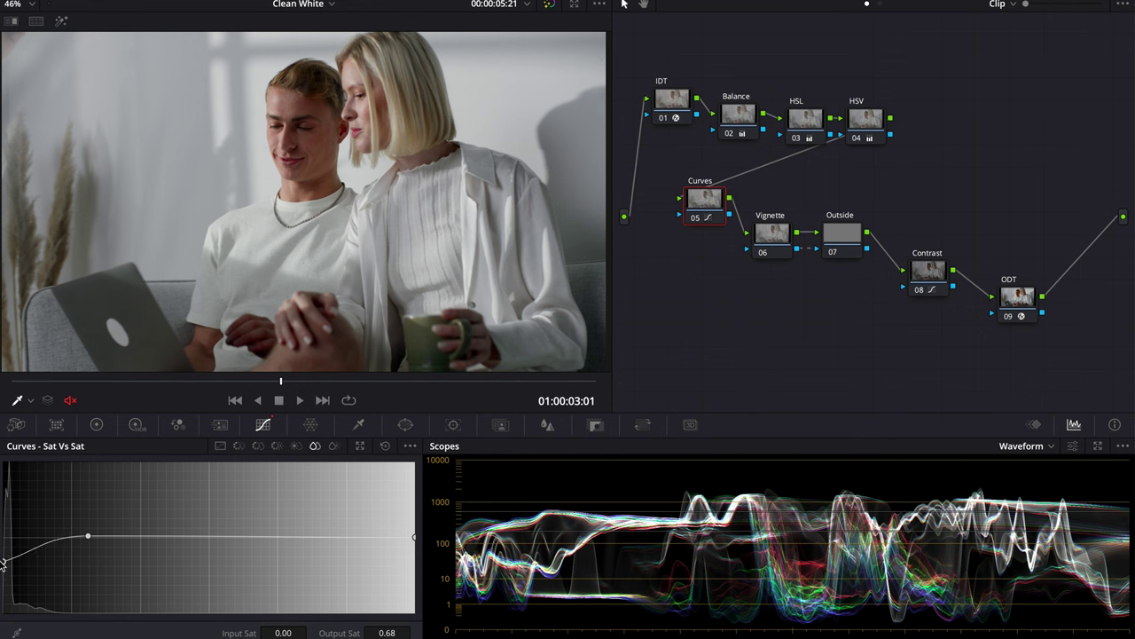
{"action": "left_click_drag", "start_coordinate": [4, 568], "coordinate": [4, 564]}
Lift Hue vs Sat on the red and orange skin hues to about 1.16, then compare with the Curves node off.
{"action": "left_click", "coordinate": [257, 446]}
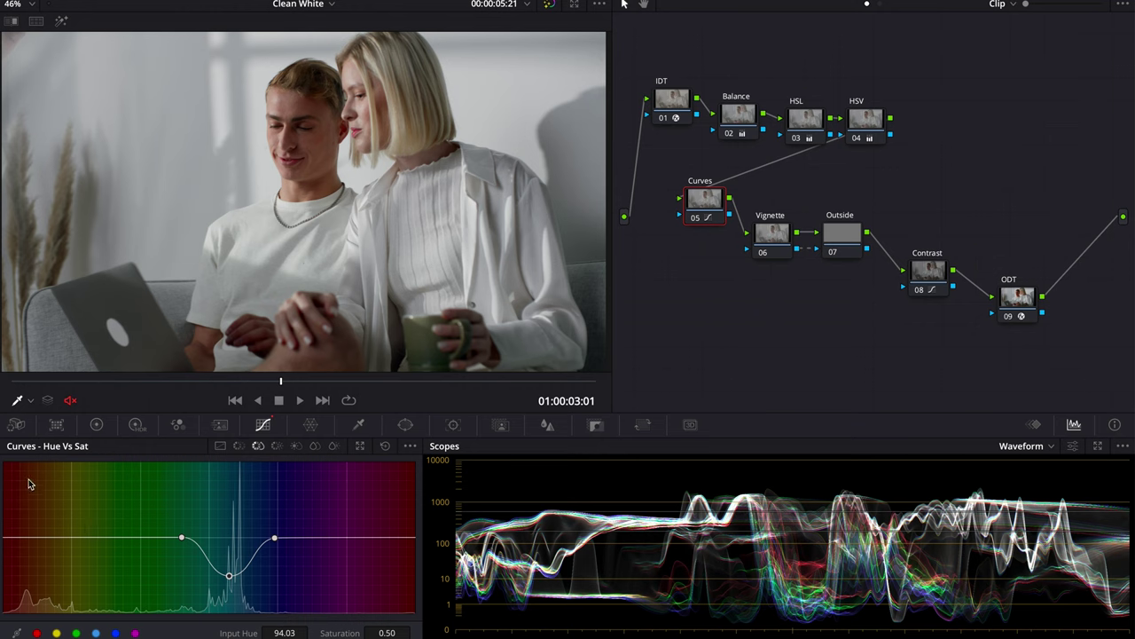
{"action": "left_click", "coordinate": [37, 632]}
{"action": "left_click", "coordinate": [56, 633]}
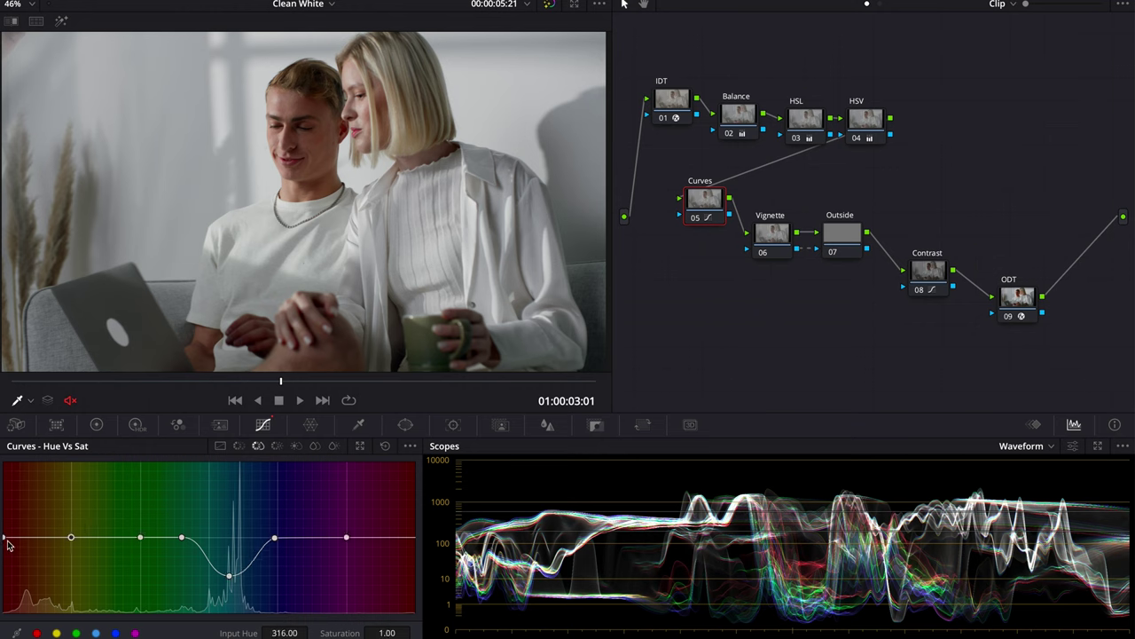
{"action": "left_click_drag", "start_coordinate": [72, 539], "coordinate": [49, 524]}
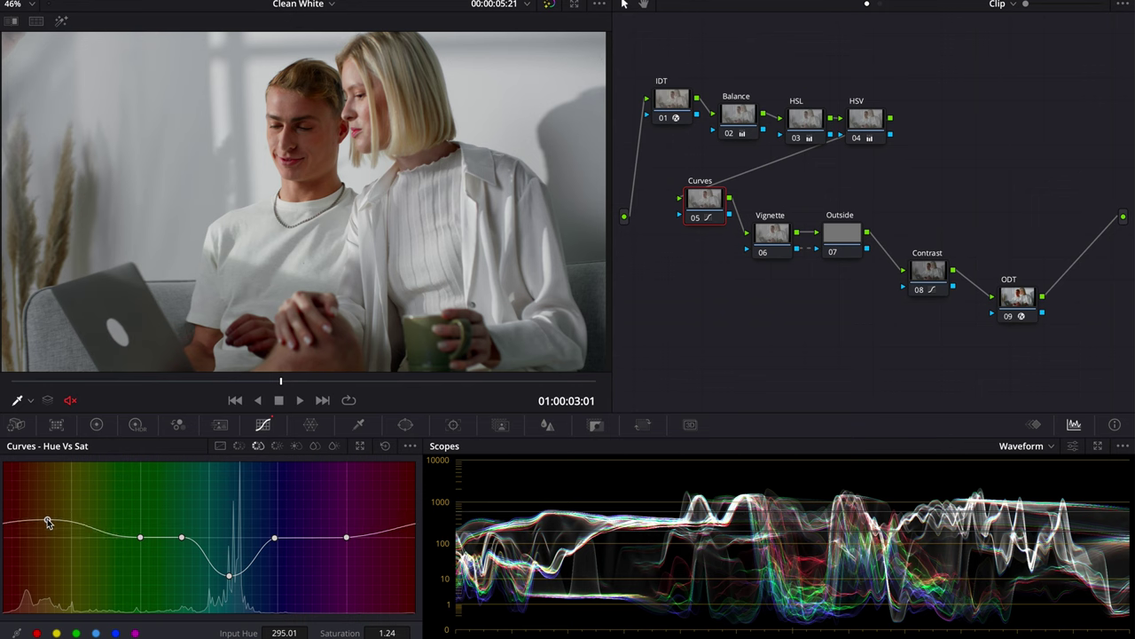
{"action": "right_click", "coordinate": [140, 537]}
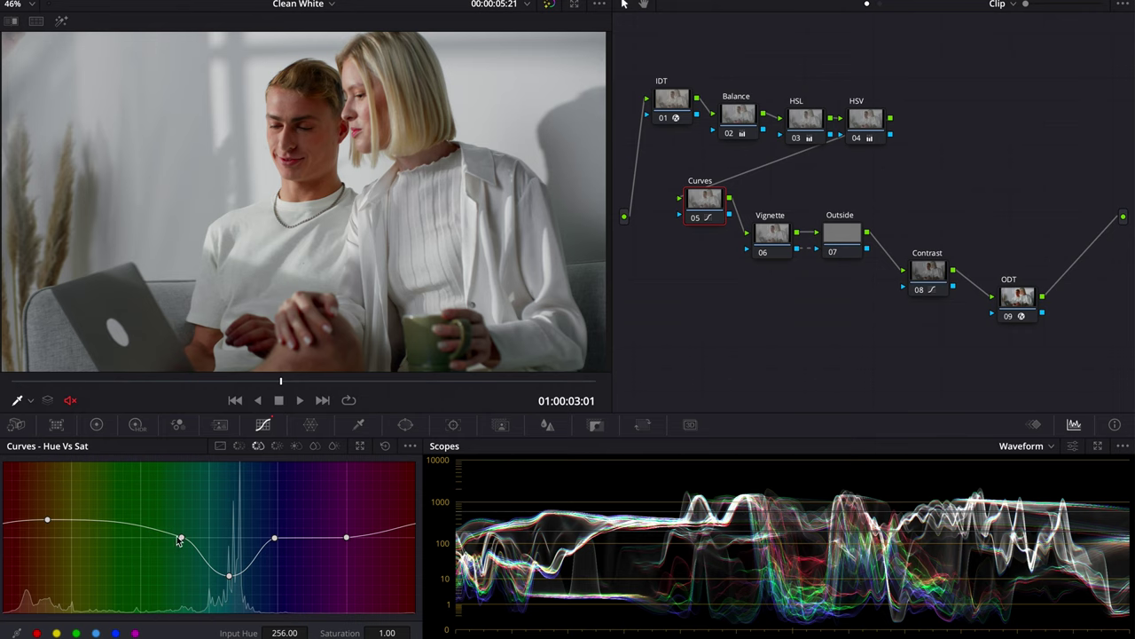
{"action": "left_click_drag", "start_coordinate": [180, 539], "coordinate": [162, 528]}
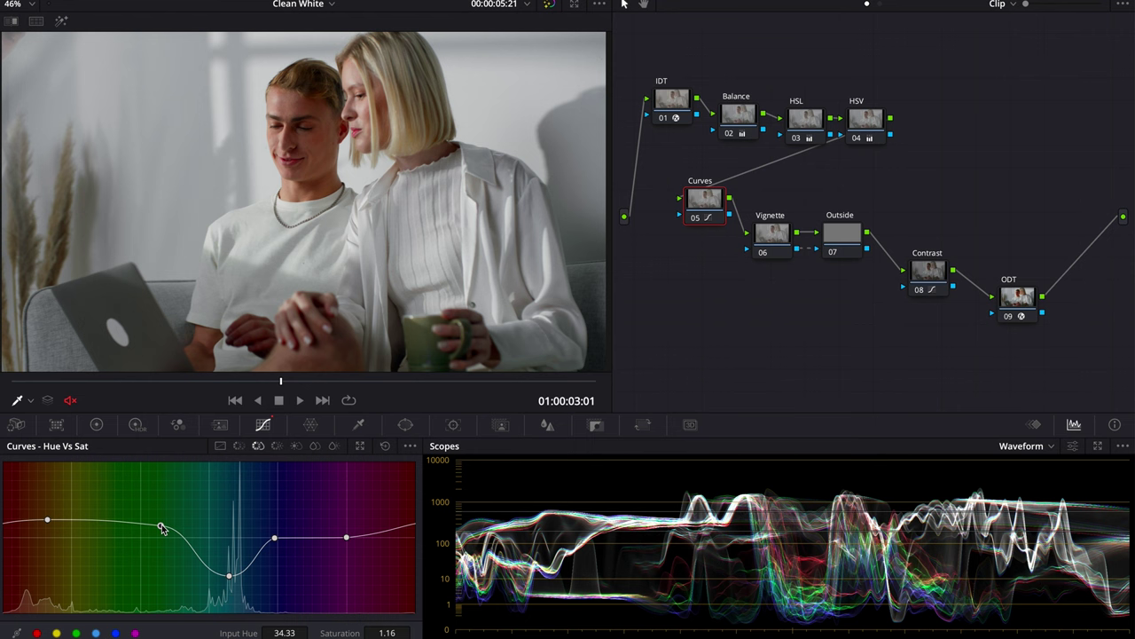
{"action": "key", "text": "ctrl+d"}
{"action": "key", "text": "ctrl+d"}
Raise the Sat vs Sat curve's left endpoint so Output Sat reads 0.79 instead of 0.65.
{"action": "left_click", "coordinate": [314, 446]}
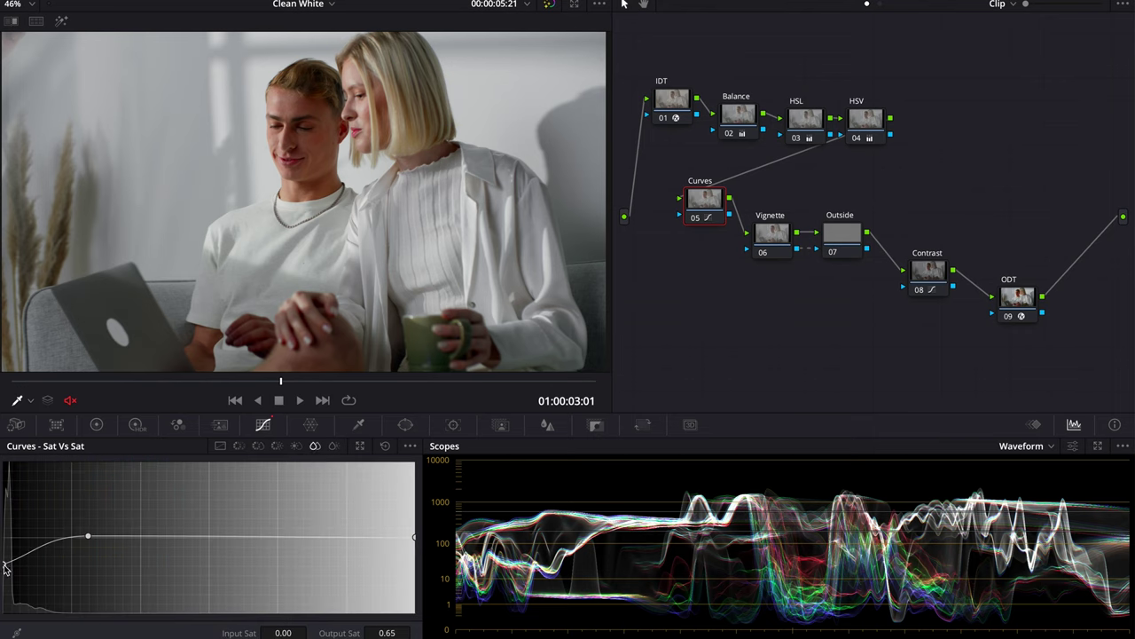
{"action": "left_click_drag", "start_coordinate": [4, 568], "coordinate": [5, 555]}
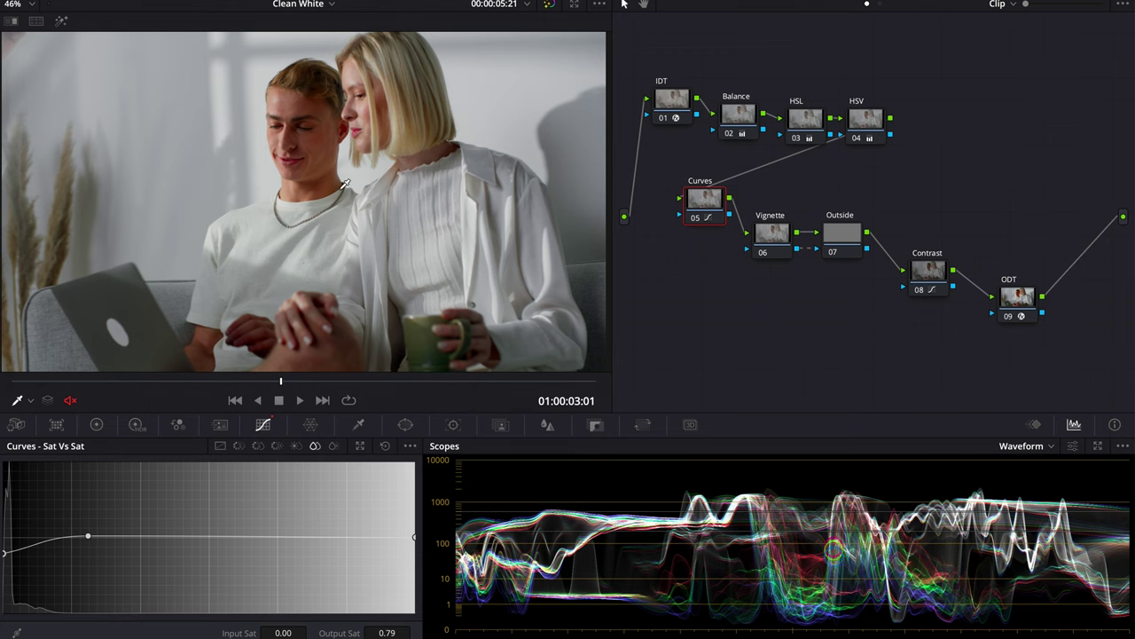
Switch the scope to Vectorscope and rotate the eyedropped hair hue to -1.20 in Hue vs Hue.
{"action": "left_click", "coordinate": [1041, 450]}
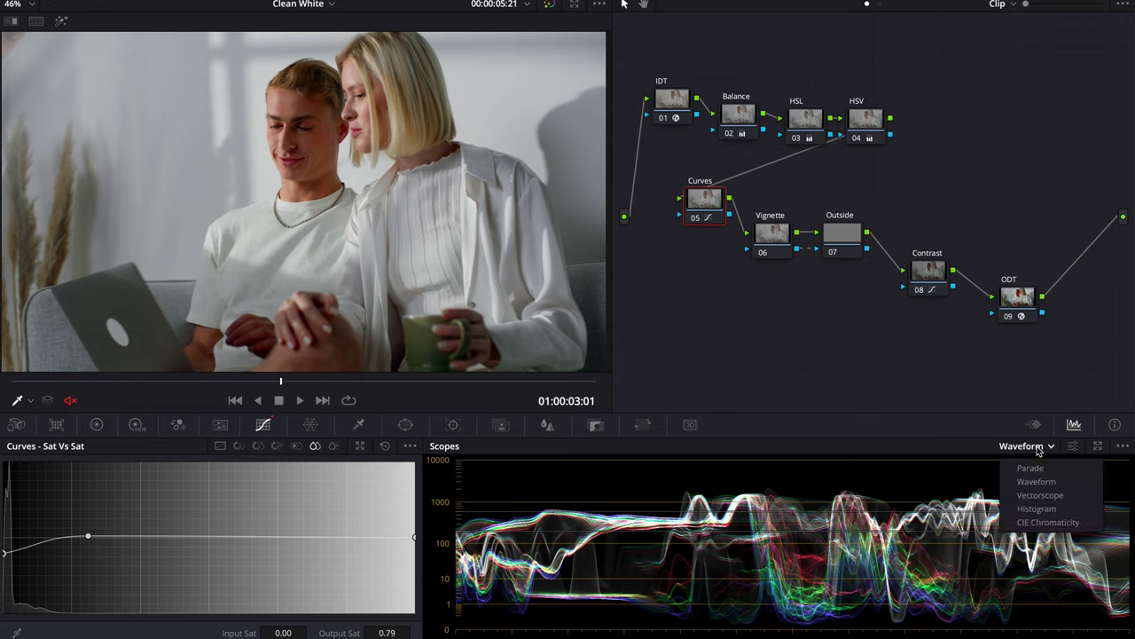
{"action": "left_click", "coordinate": [1040, 495]}
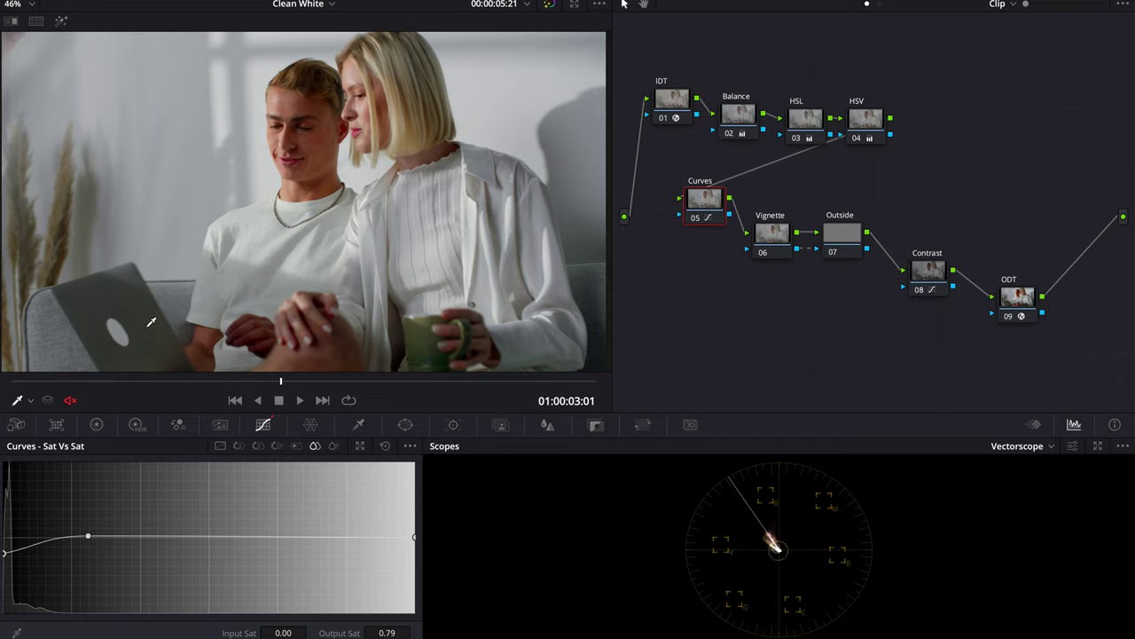
{"action": "left_click", "coordinate": [238, 447]}
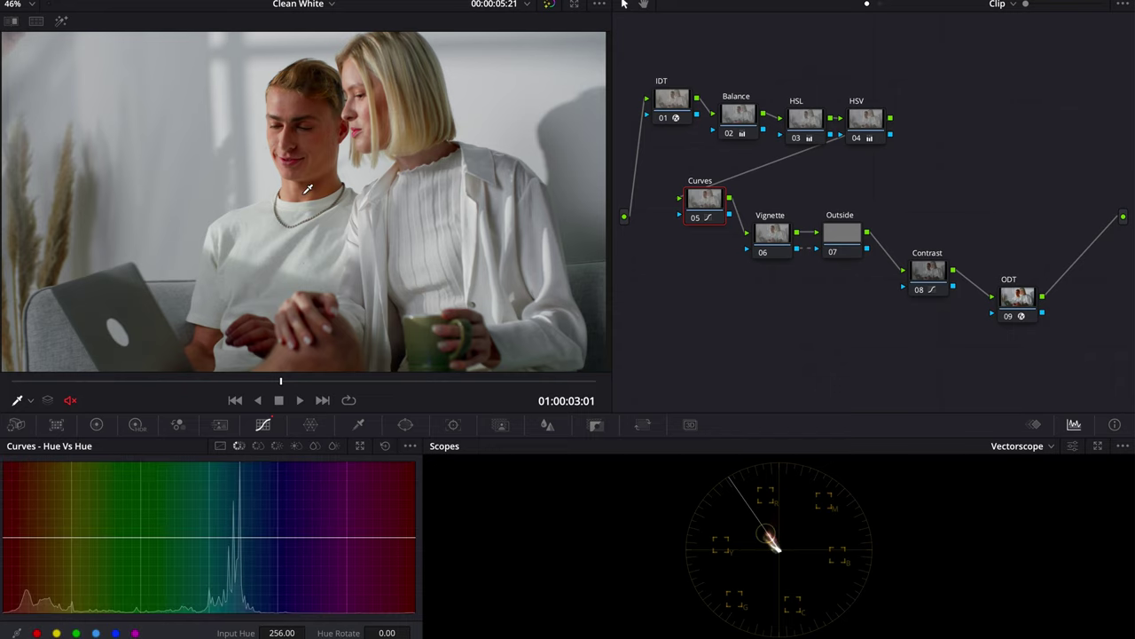
{"action": "left_click", "coordinate": [313, 102]}
{"action": "left_click_drag", "start_coordinate": [25, 541], "coordinate": [25, 540]}
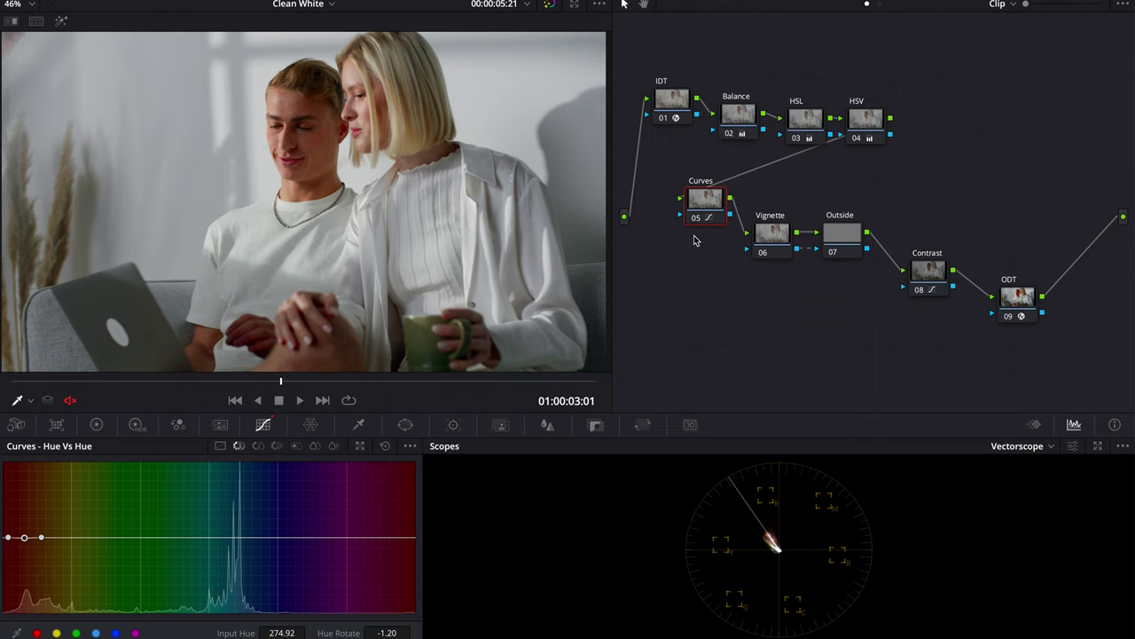
Add a circle window to the Vignette node, shaped into a wide ellipse (size 53, rotated 10.17) over the couple.
{"action": "left_click", "coordinate": [777, 236]}
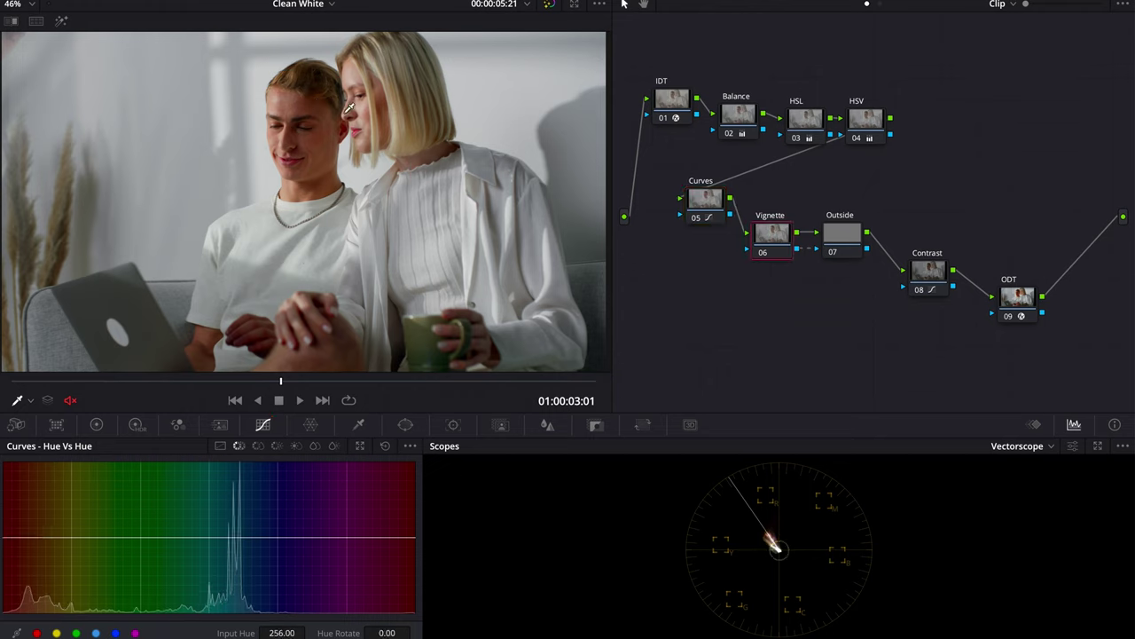
{"action": "left_click", "coordinate": [407, 426]}
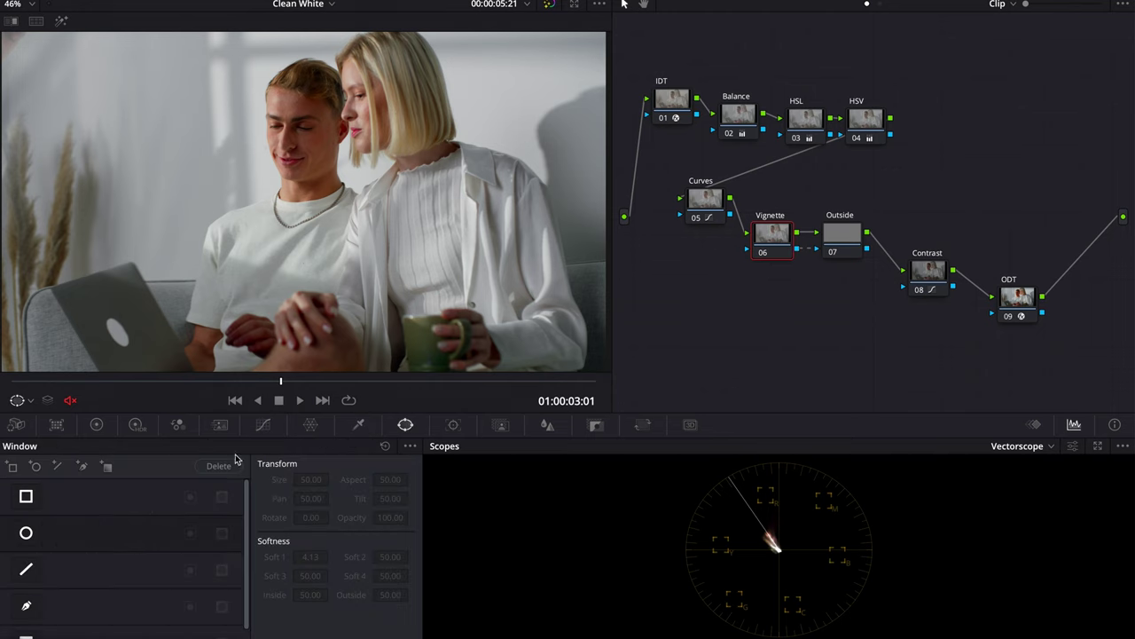
{"action": "left_click", "coordinate": [27, 533]}
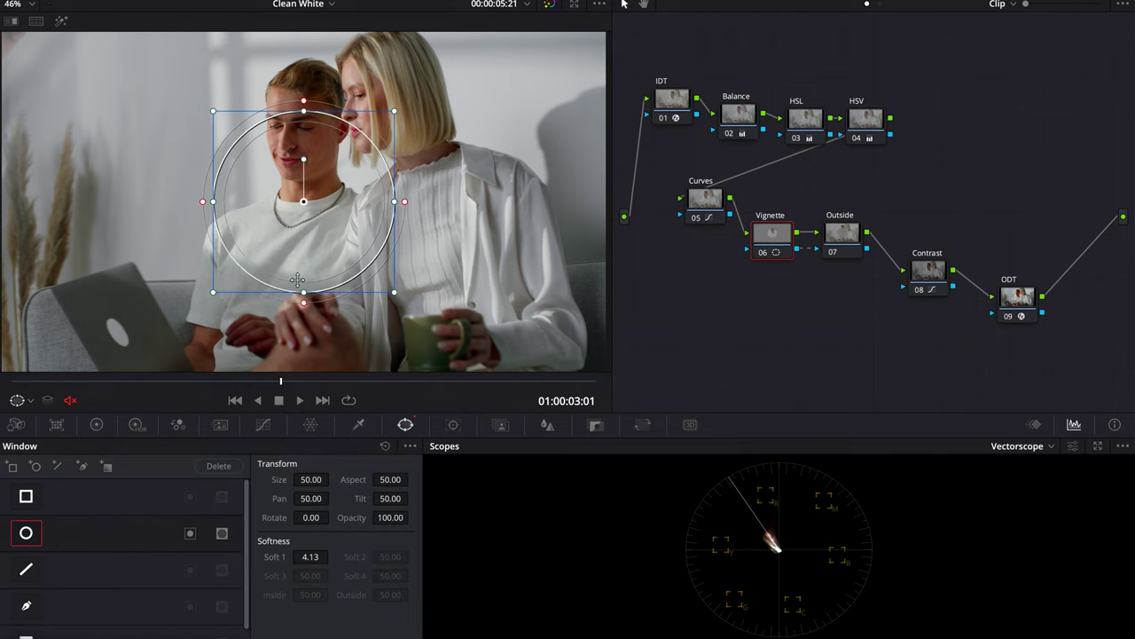
{"action": "left_click_drag", "start_coordinate": [215, 210], "coordinate": [20, 203]}
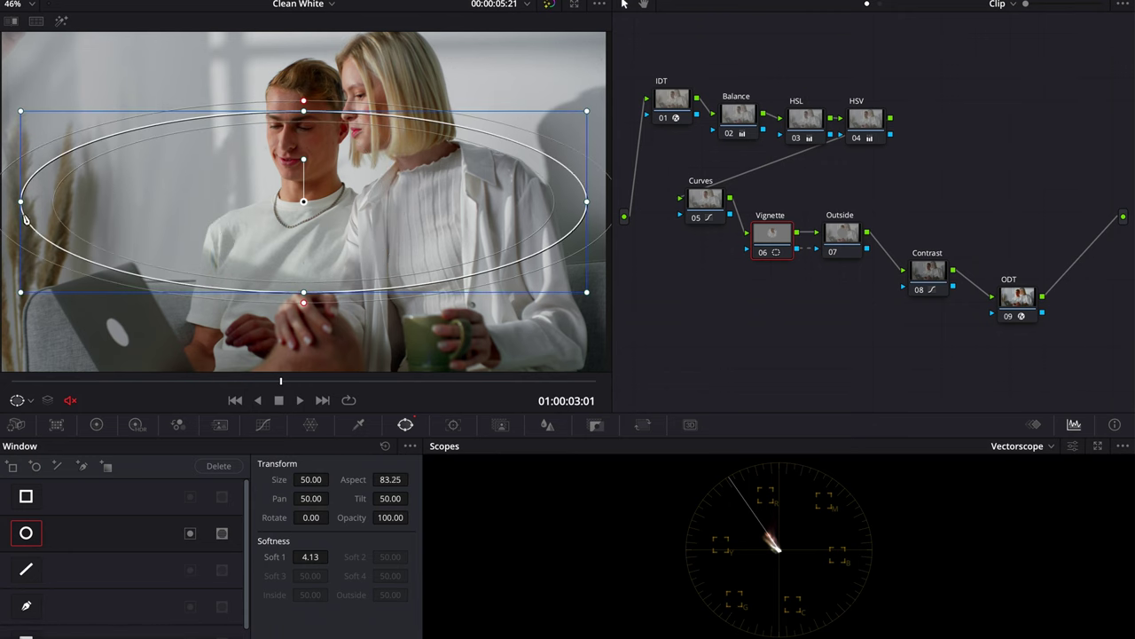
{"action": "left_click_drag", "start_coordinate": [305, 110], "coordinate": [305, 100]}
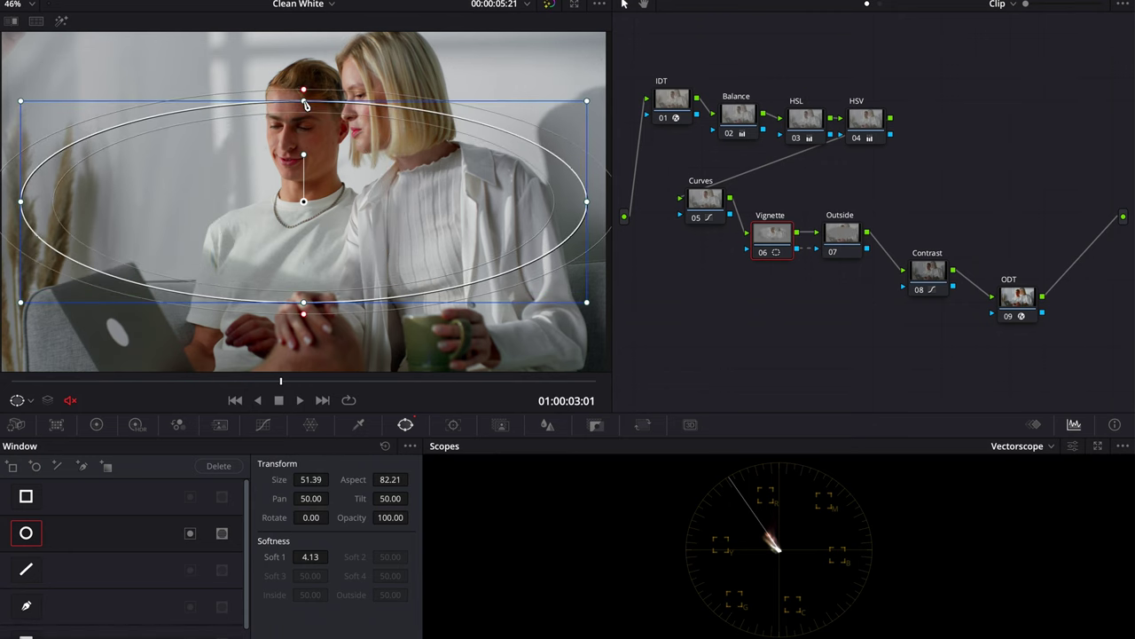
{"action": "left_click_drag", "start_coordinate": [350, 144], "coordinate": [311, 109]}
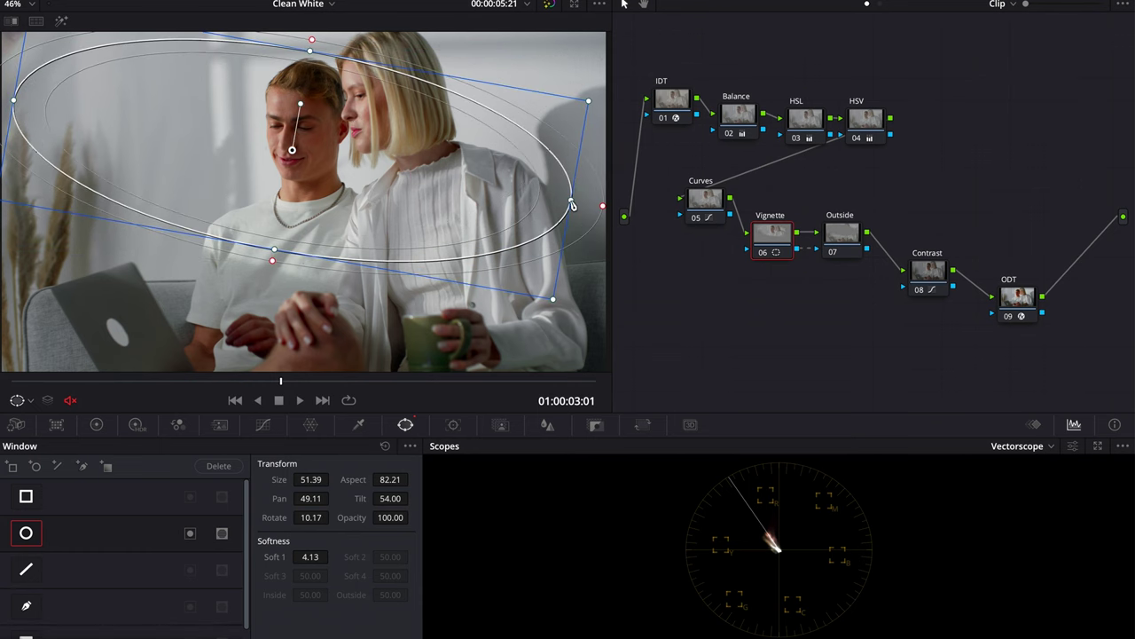
{"action": "left_click_drag", "start_coordinate": [572, 201], "coordinate": [677, 240]}
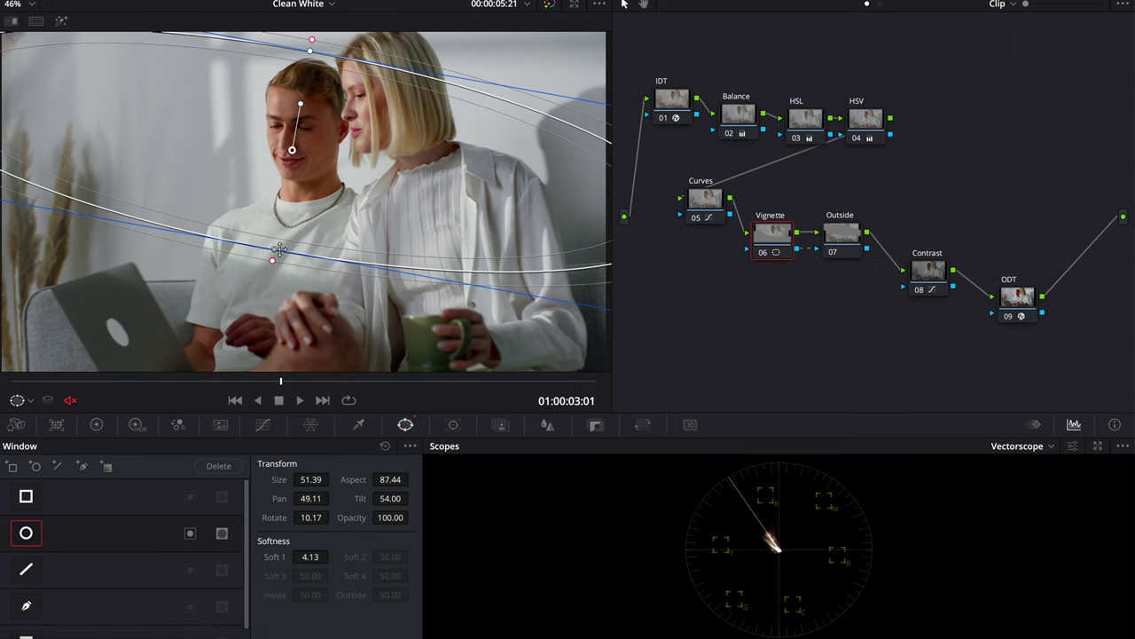
{"action": "left_click_drag", "start_coordinate": [273, 259], "coordinate": [271, 264]}
Feather the ellipse to softness about 21.30, check it in highlight mode, and invert it.
{"action": "double_click", "coordinate": [299, 552]}
{"action": "left_click_drag", "start_coordinate": [302, 556], "coordinate": [342, 556]}
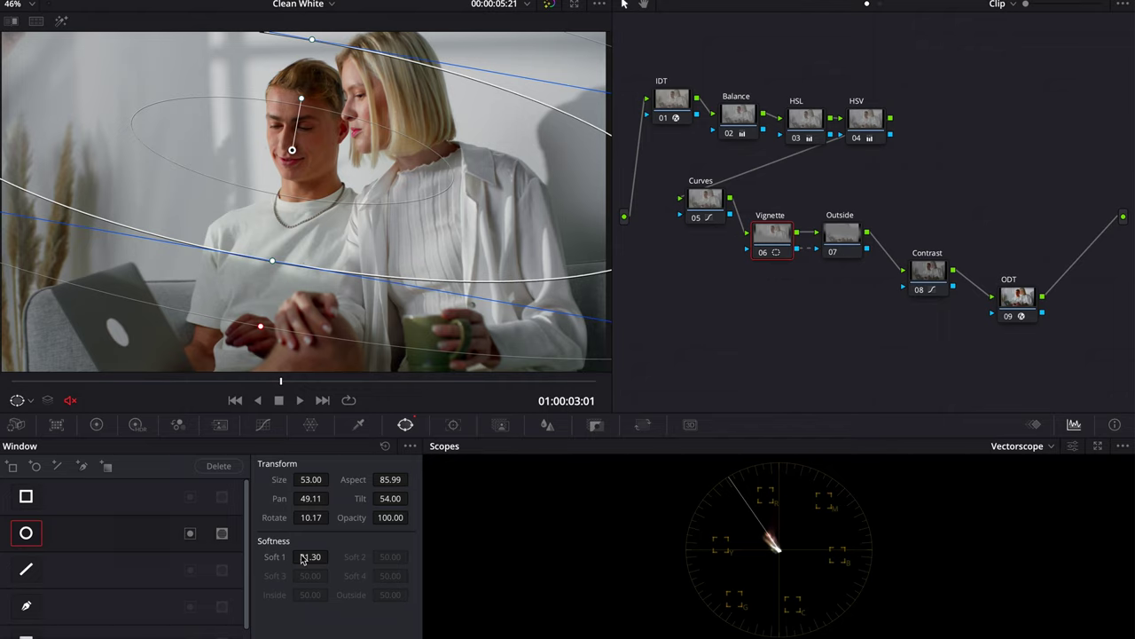
{"action": "key", "text": "shift+h"}
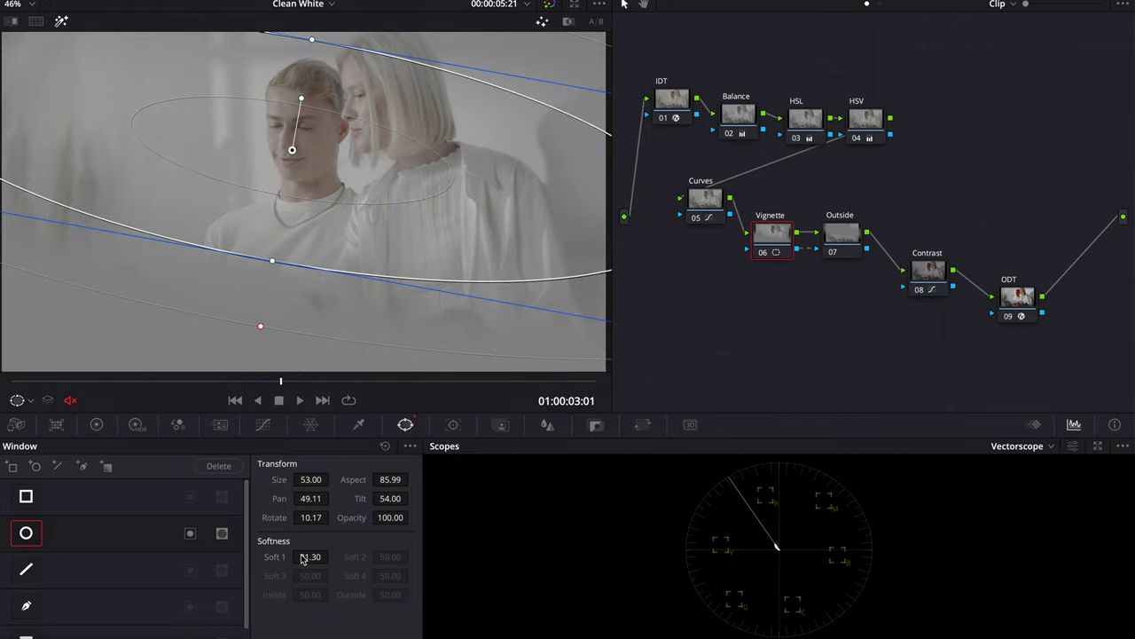
{"action": "key", "text": "shift+h"}
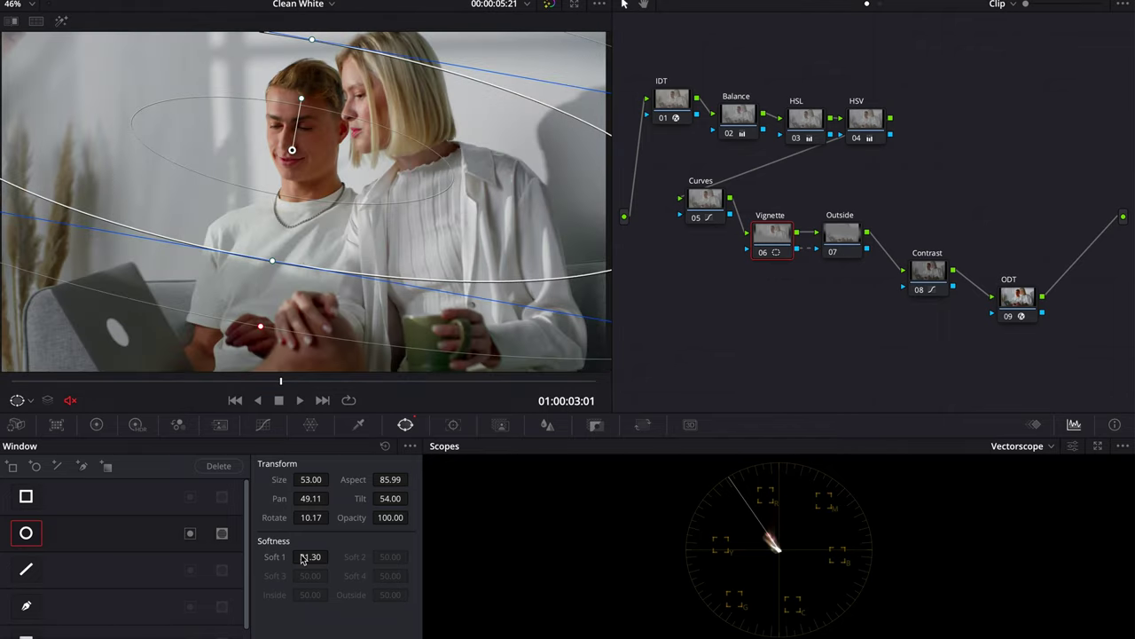
{"action": "left_click", "coordinate": [190, 533]}
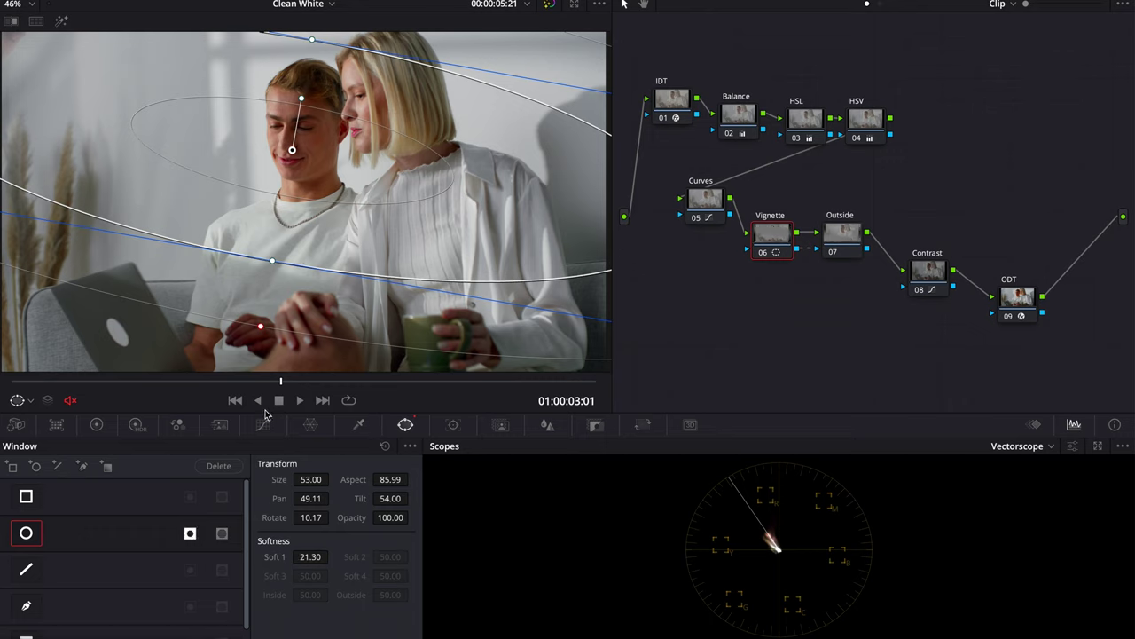
{"action": "left_click", "coordinate": [263, 424]}
Pull the Vignette node's custom luma curve slightly below the diagonal to darken the surroundings.
{"action": "left_click", "coordinate": [220, 445]}
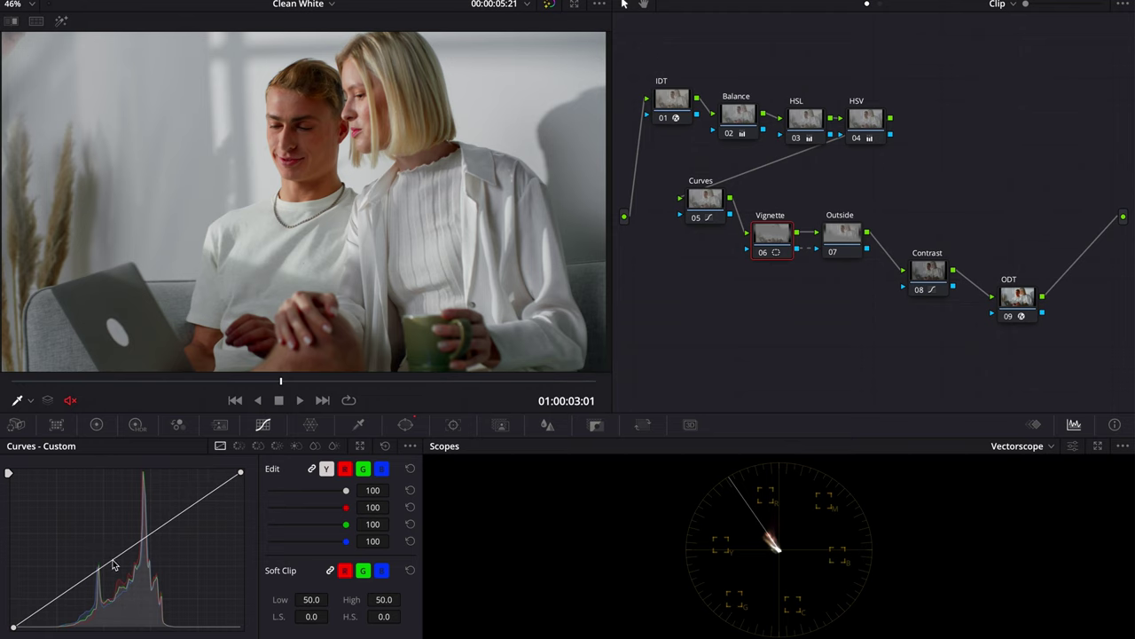
{"action": "mouse_move", "coordinate": [113, 565]}
{"action": "left_mouse_down"}
{"action": "mouse_move", "coordinate": [117, 577]}
{"action": "mouse_move", "coordinate": [114, 568]}
{"action": "left_mouse_up"}
Add a point to node 07 Outside's custom curve, then toggle the vignette nodes on and off to compare.
{"action": "left_click", "coordinate": [851, 238]}
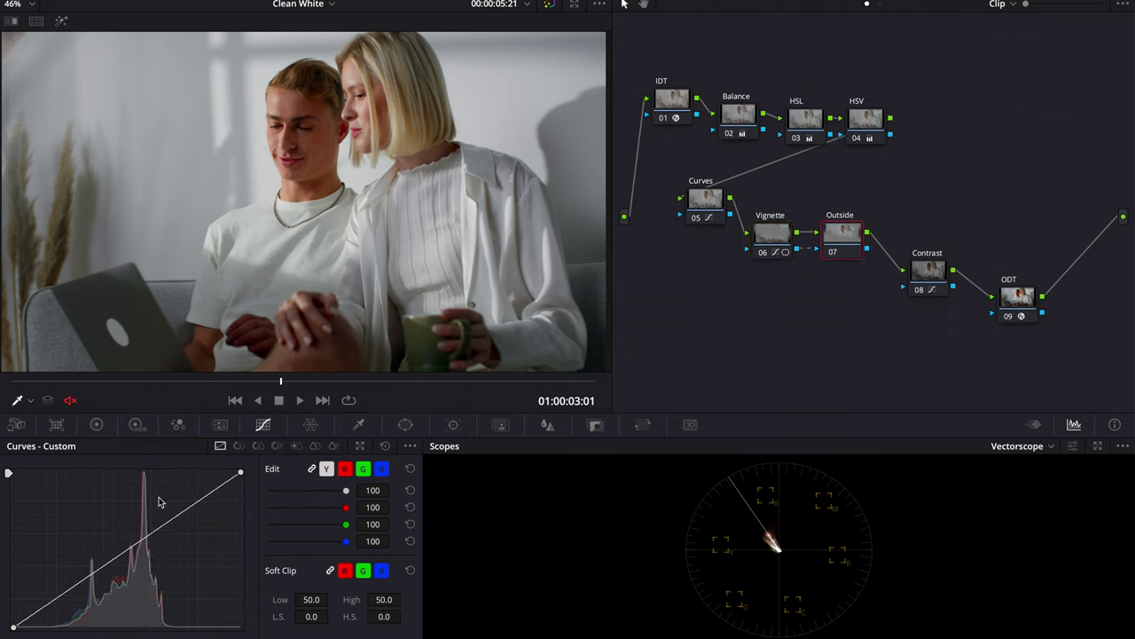
{"action": "left_click", "coordinate": [121, 556]}
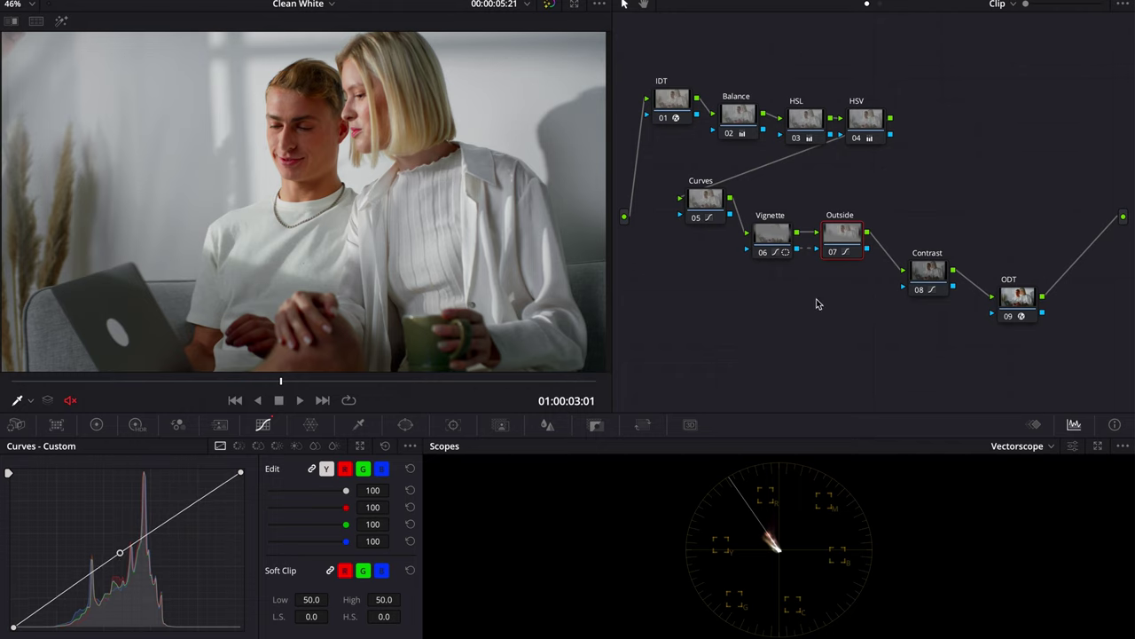
{"action": "left_click", "coordinate": [772, 247]}
{"action": "key", "text": "ctrl+d"}
{"action": "key", "text": "ctrl+d"}
{"action": "key", "text": "ctrl+d"}
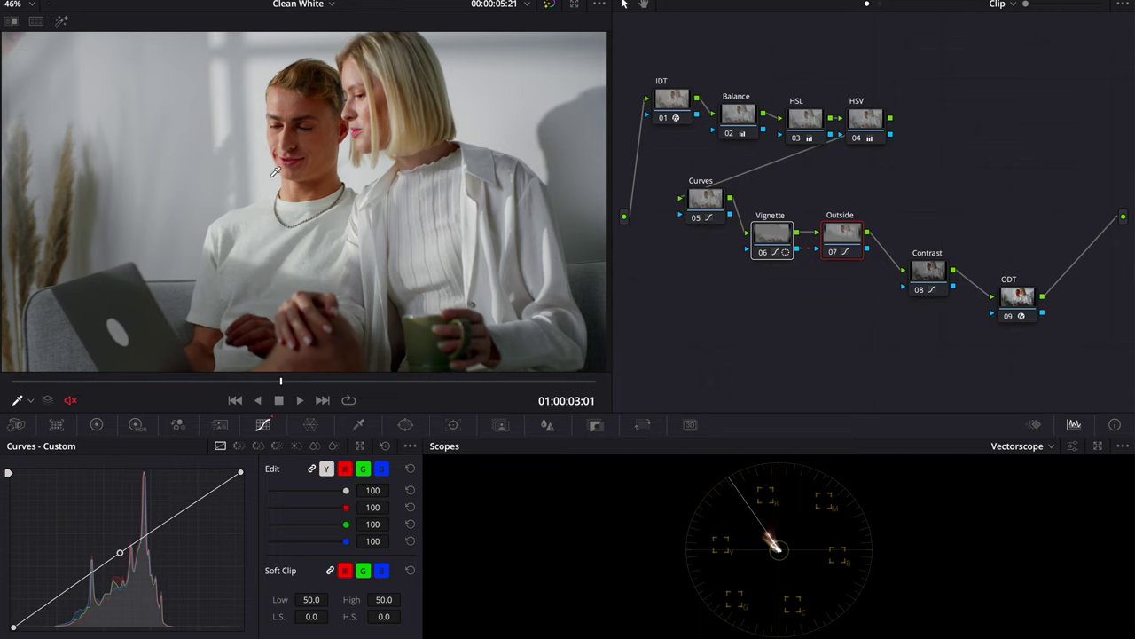
Bypass every node, then re-enable the IDT, ODT and Contrast nodes.
{"action": "left_click_drag", "start_coordinate": [1059, 379], "coordinate": [667, 64]}
{"action": "key", "text": "ctrl+d"}
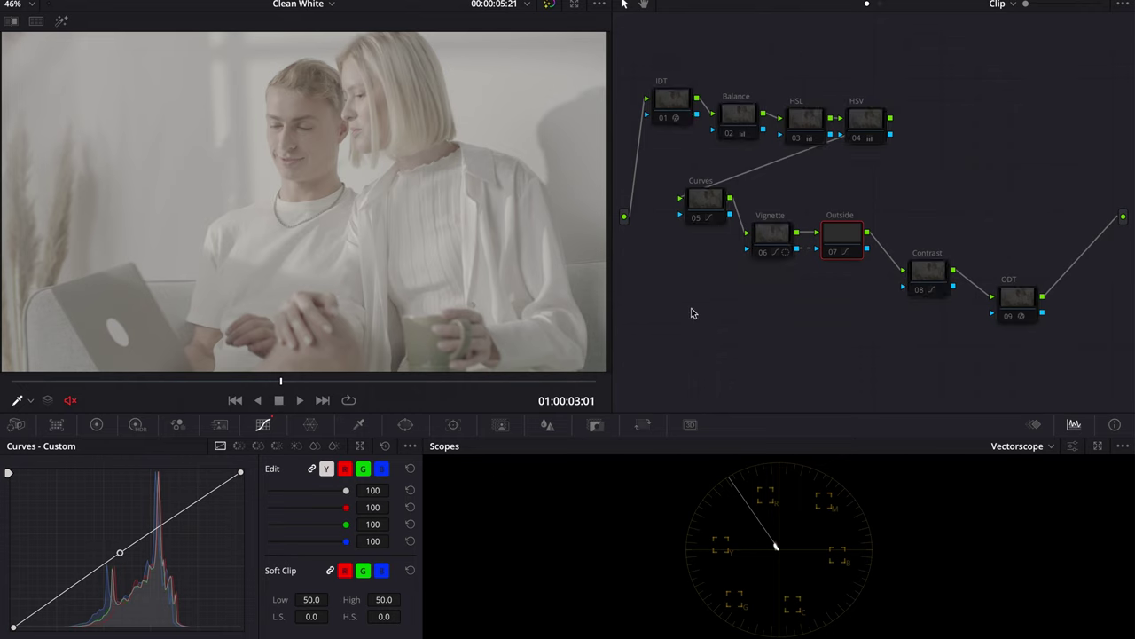
{"action": "left_click", "coordinate": [671, 108]}
{"action": "key", "text": "ctrl+d"}
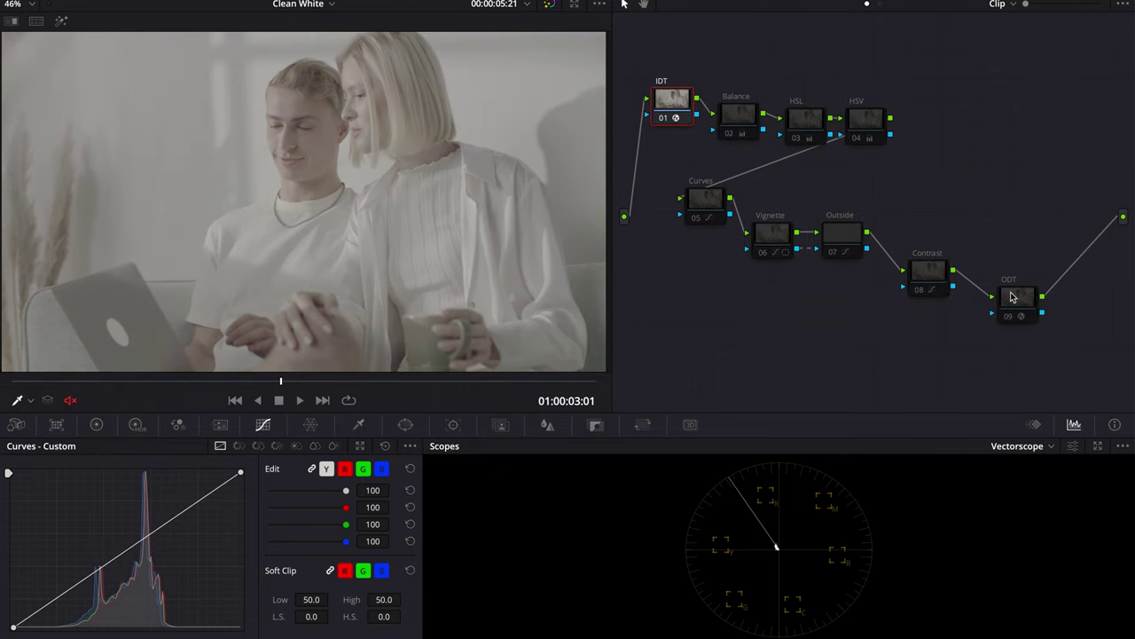
{"action": "left_click", "coordinate": [1016, 300]}
{"action": "key", "text": "ctrl+d"}
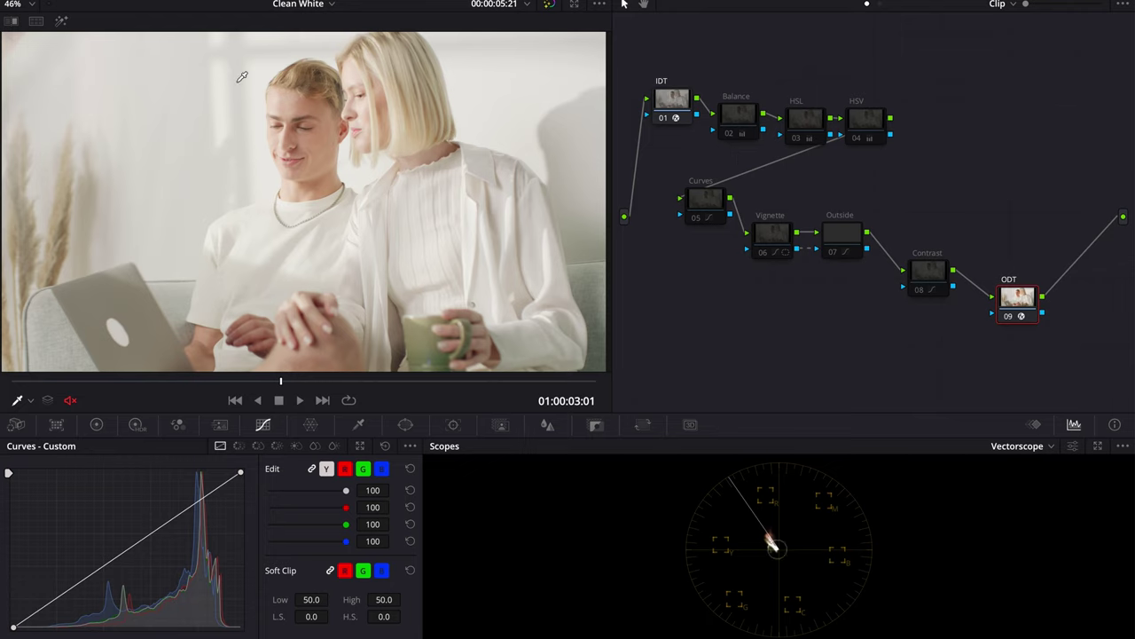
{"action": "left_click", "coordinate": [933, 280]}
{"action": "key", "text": "ctrl+d"}
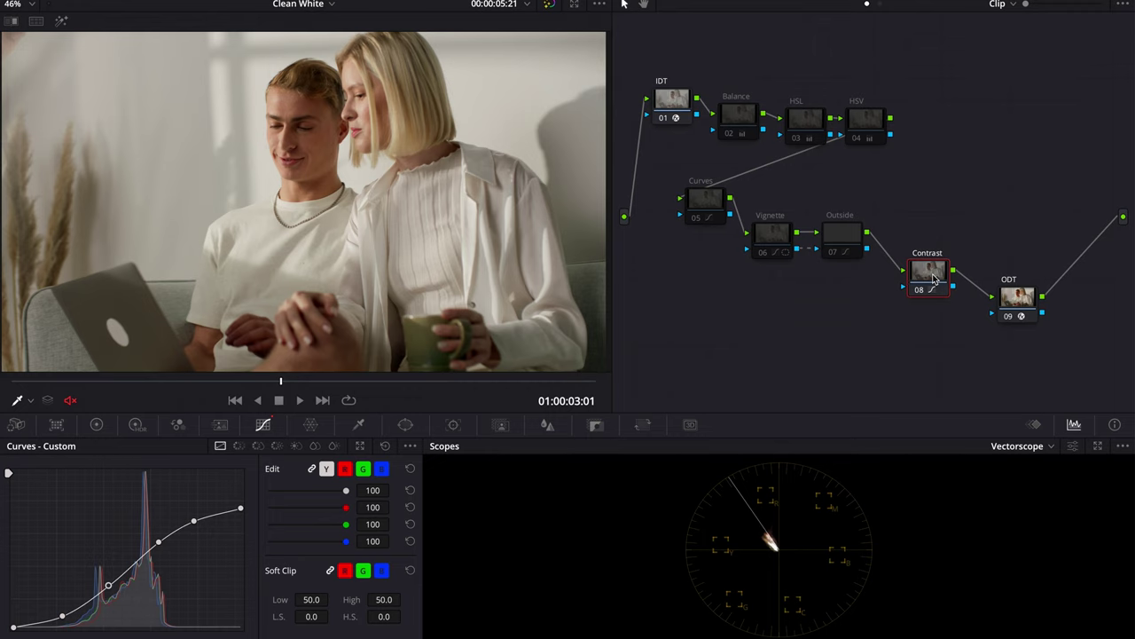
Re-enable the HSL and HSV nodes together, then the Balance node.
{"action": "left_click", "coordinate": [796, 126]}
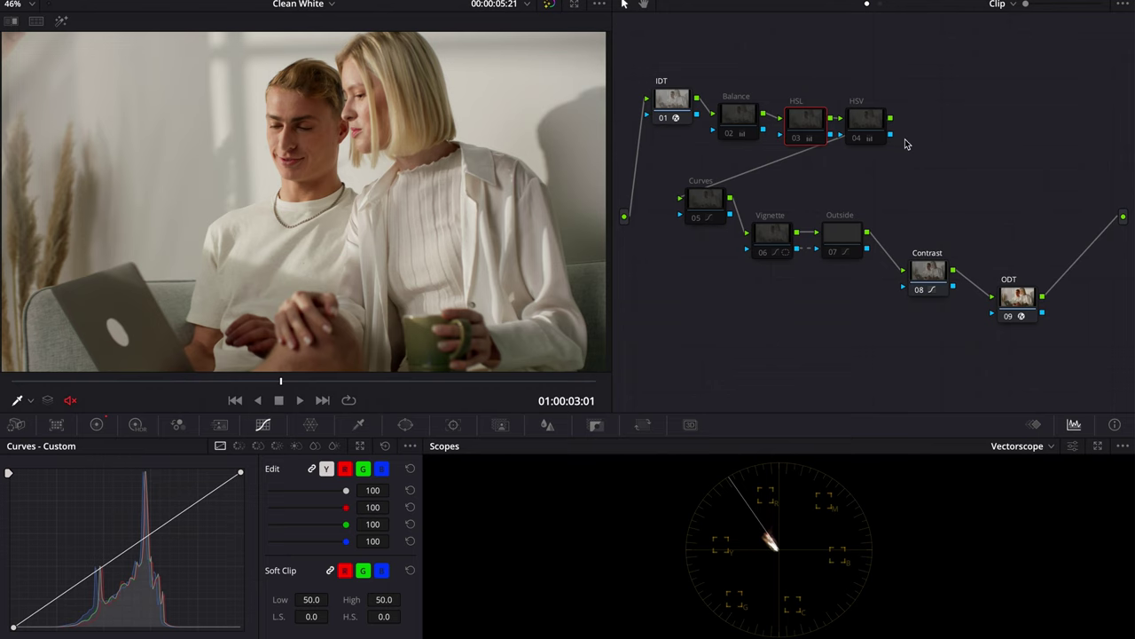
{"action": "left_click_drag", "start_coordinate": [918, 153], "coordinate": [809, 116]}
{"action": "key", "text": "ctrl+d"}
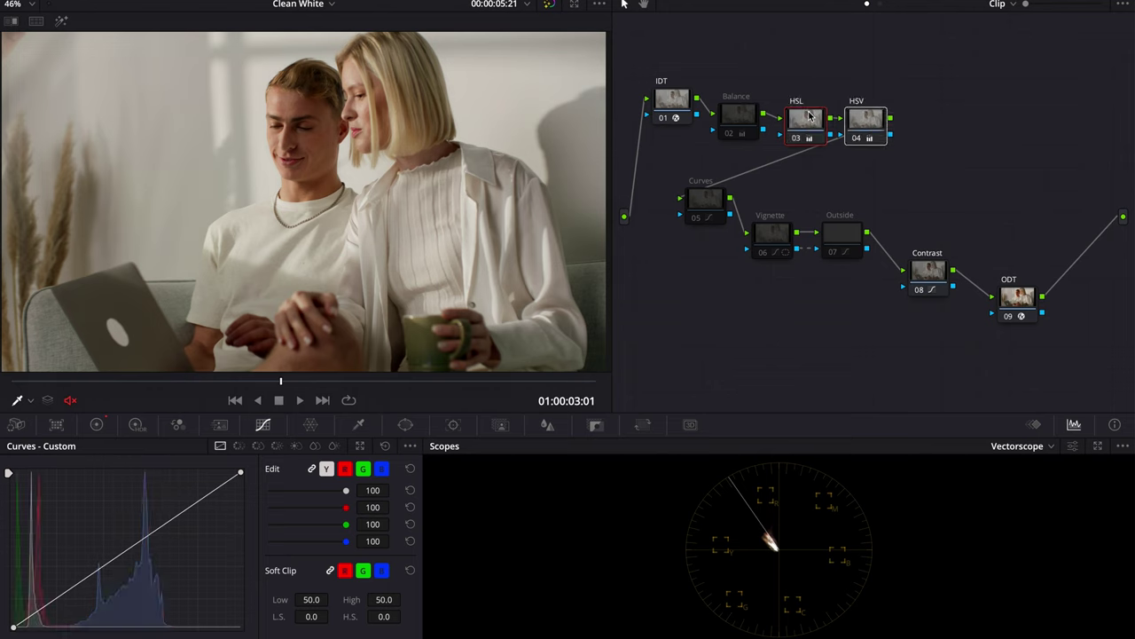
{"action": "key", "text": "ctrl+d"}
{"action": "key", "text": "ctrl+d"}
{"action": "left_click", "coordinate": [741, 118]}
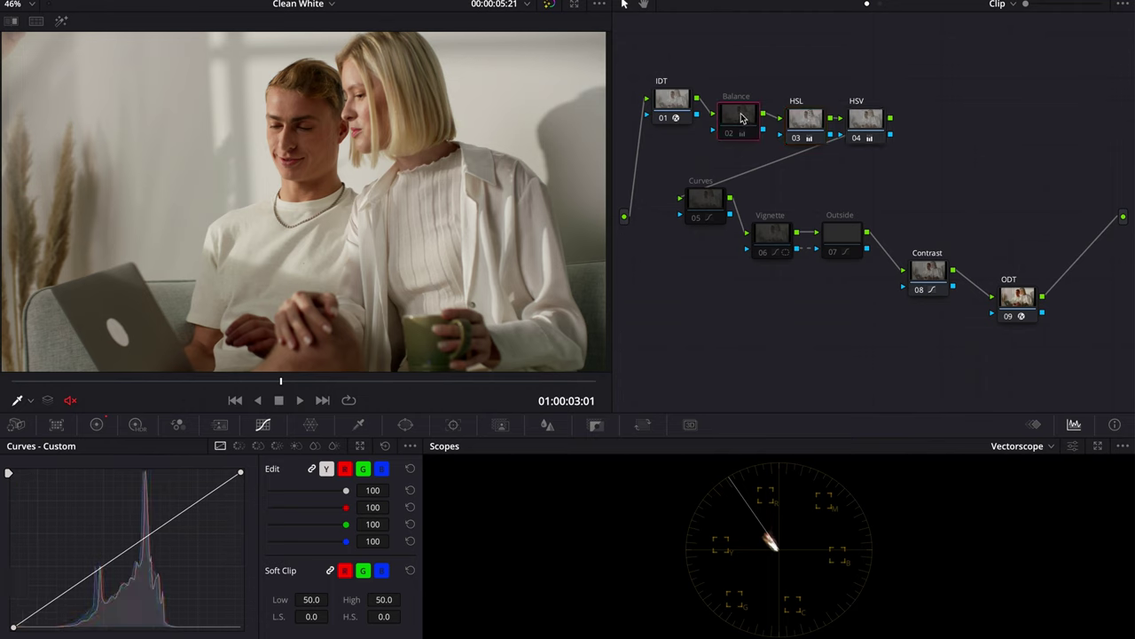
{"action": "key", "text": "ctrl+d"}
{"action": "left_click", "coordinate": [106, 426]}
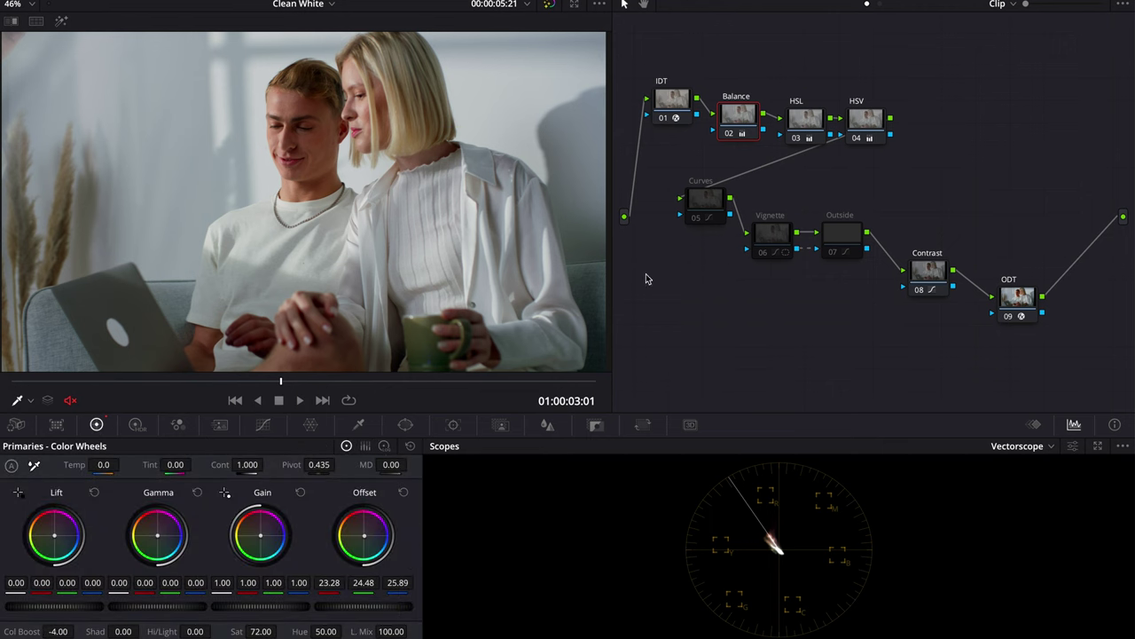
Re-enable node 05 Curves while viewing its Hue vs Sat fix, then nodes 06 Vignette and 07 Outside.
{"action": "left_click", "coordinate": [713, 206]}
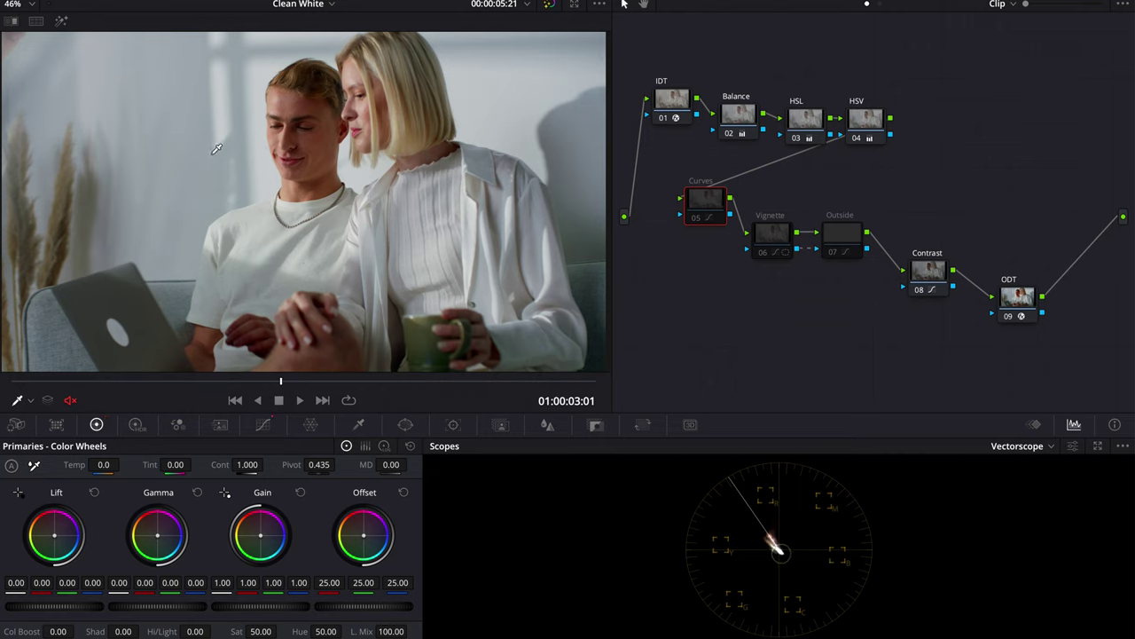
{"action": "left_click", "coordinate": [263, 424]}
{"action": "left_click", "coordinate": [258, 447]}
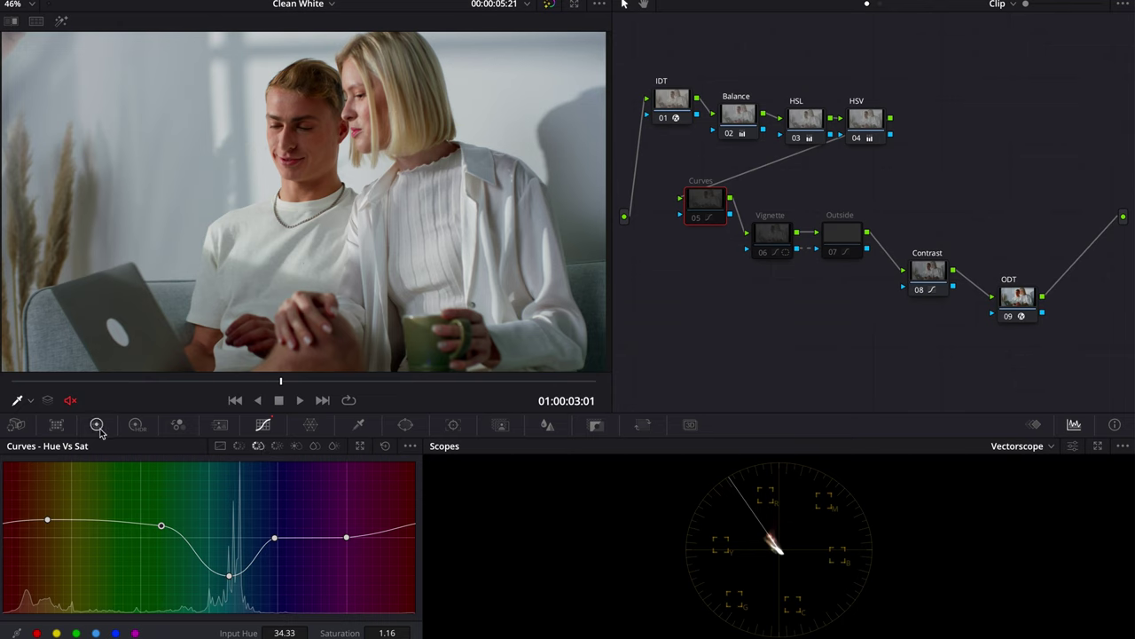
{"action": "key", "text": "ctrl+d"}
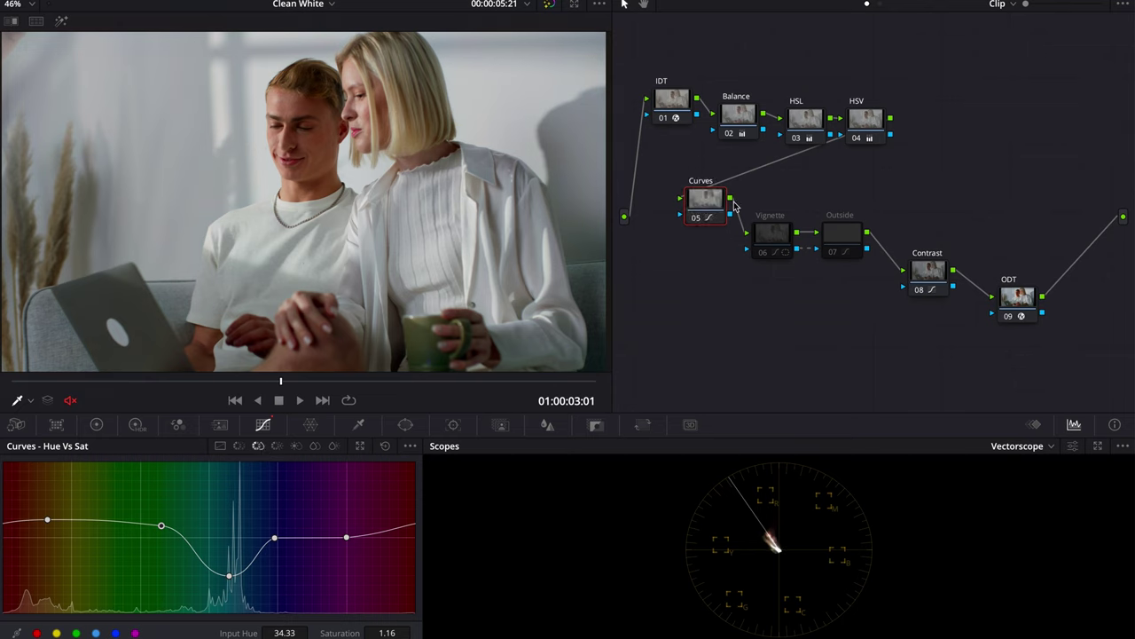
{"action": "key", "text": "ctrl+d"}
{"action": "key", "text": "ctrl+d"}
{"action": "key", "text": "ctrl+d"}
{"action": "key", "text": "ctrl+d"}
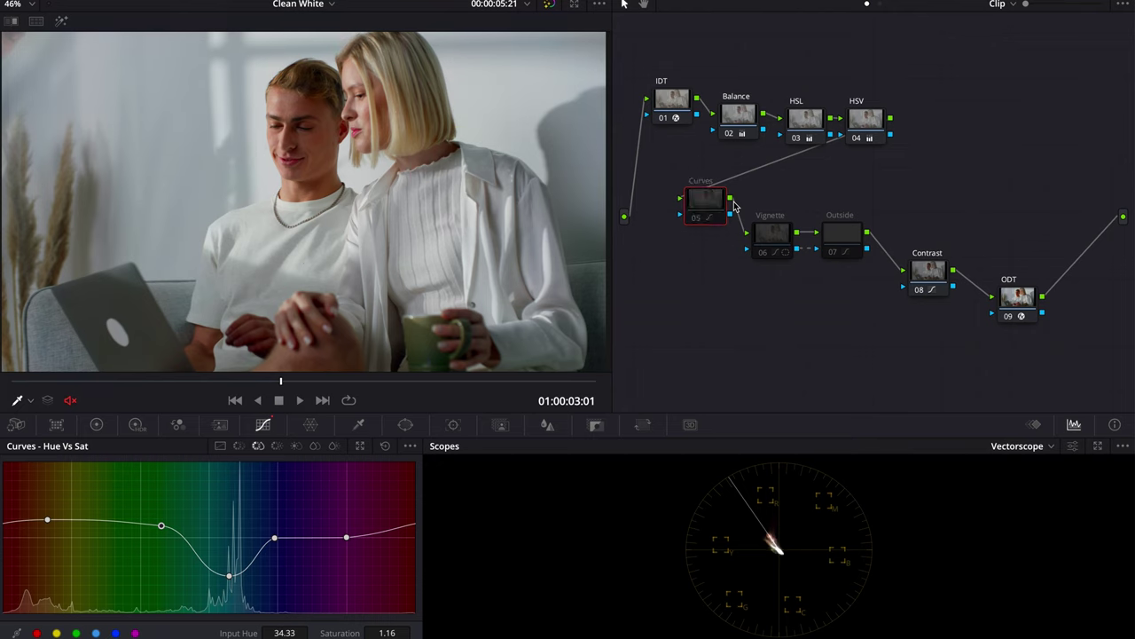
{"action": "left_click", "coordinate": [758, 238]}
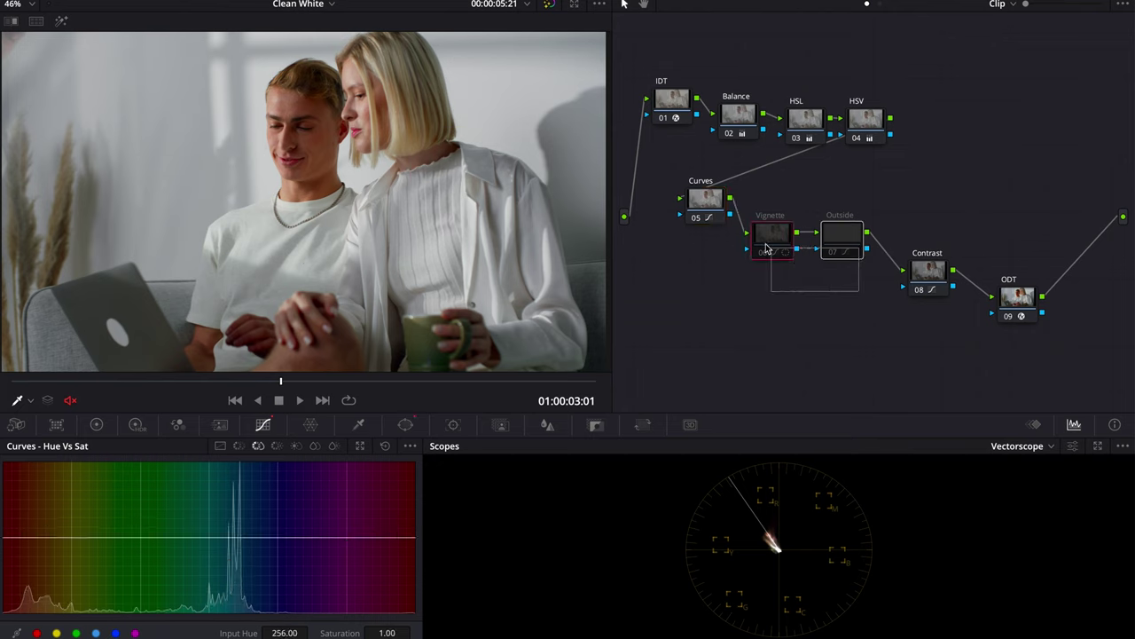
{"action": "key", "text": "ctrl+d"}
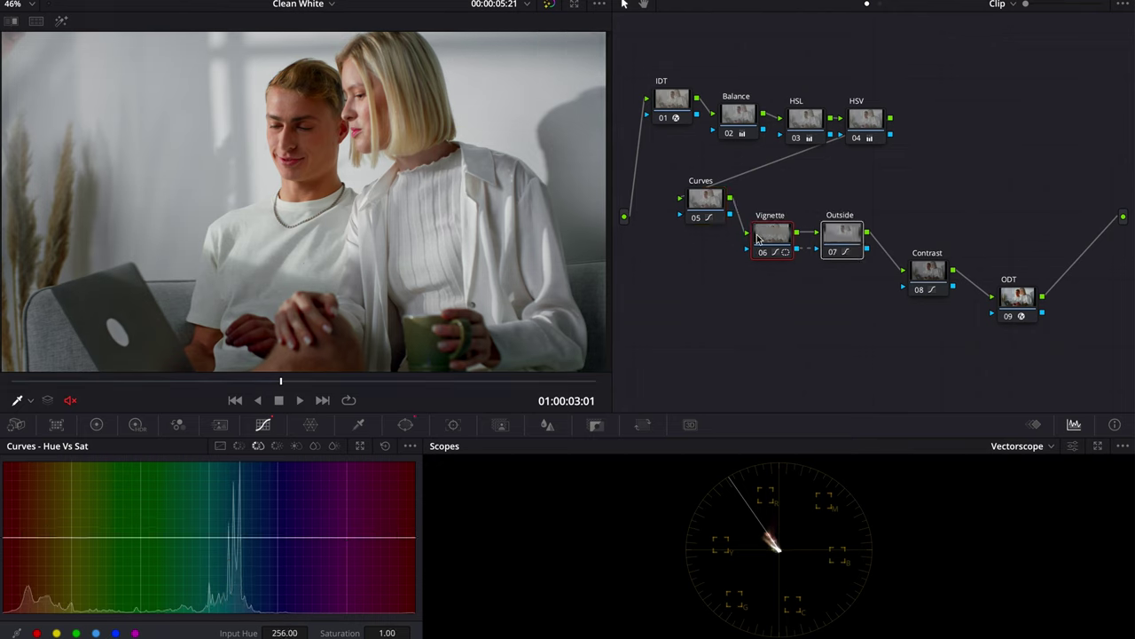